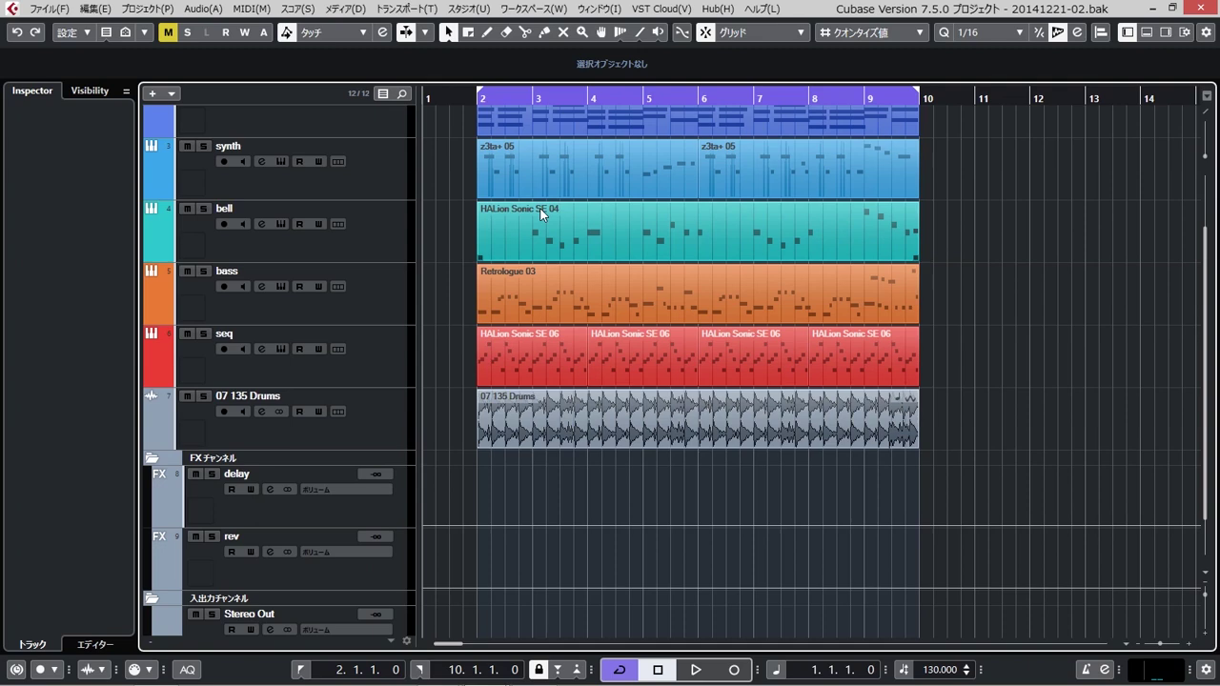
- Open the overall color settings (全体カラー) of the user interface preferences and move the dialog aside to expose the project
left_click(94, 10)
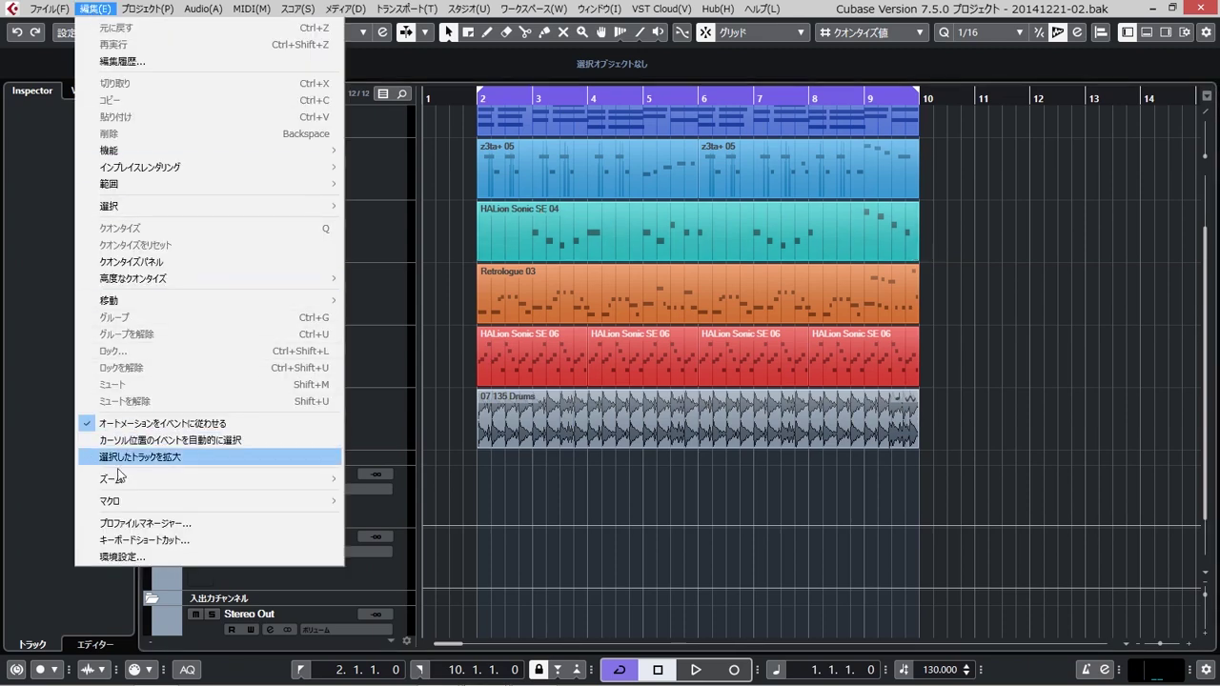
left_click(123, 558)
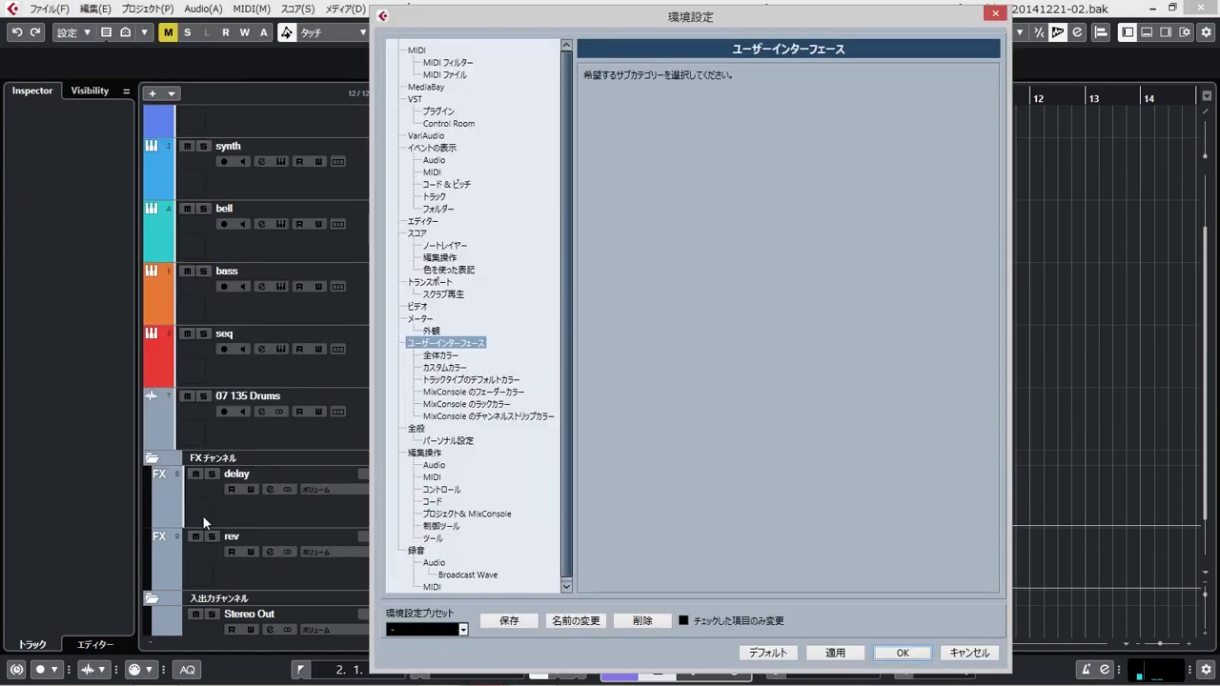
left_click(448, 355)
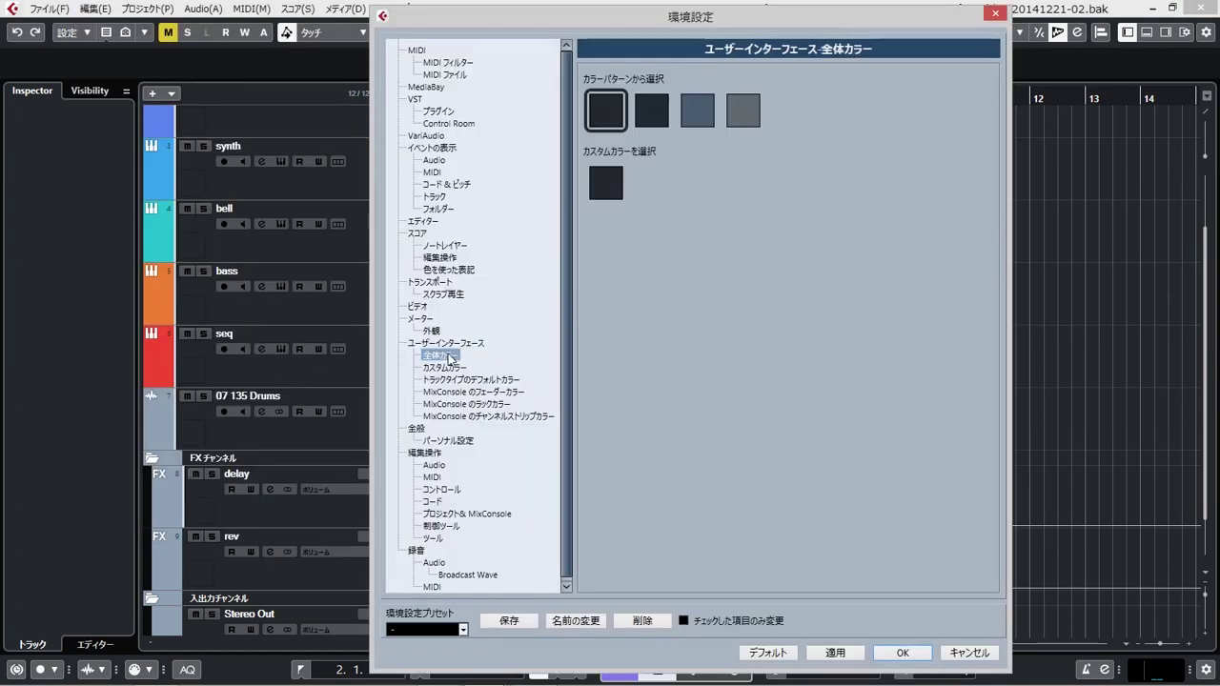
left_click_drag(634, 17, 786, 124)
- Try the preset color patterns on the interface in turn, from dark navy to blue and grey, ending with grey
left_click(794, 214)
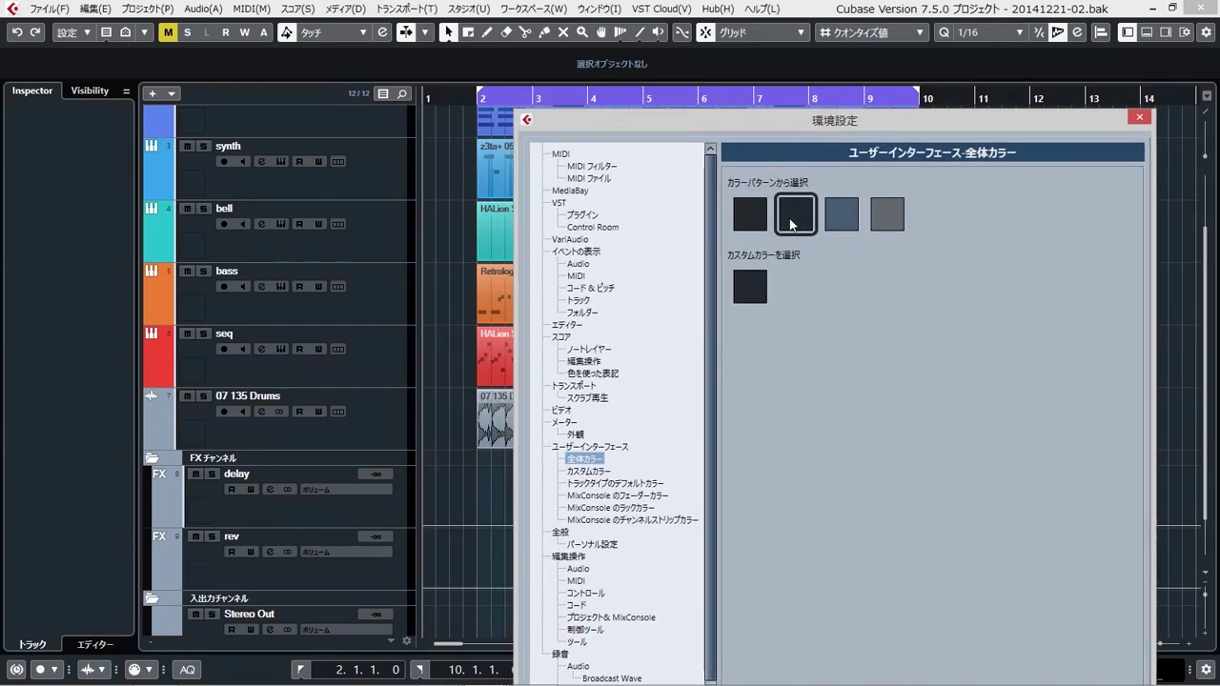
left_click(841, 215)
left_click(879, 222)
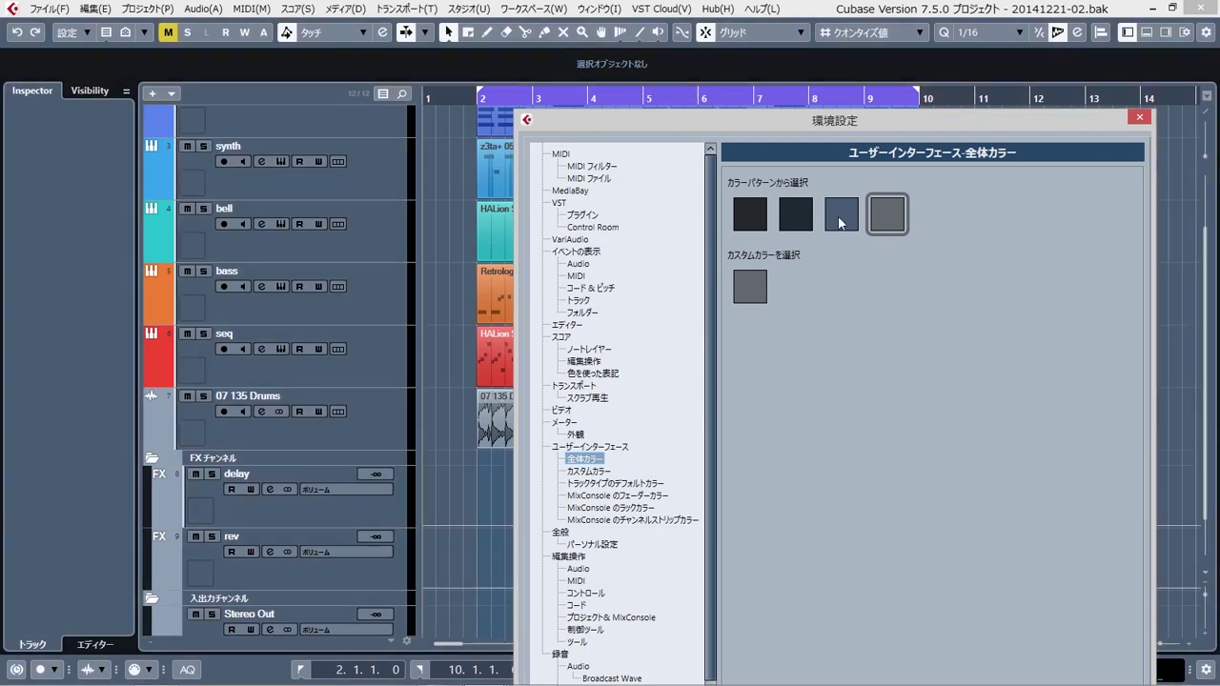
left_click(841, 216)
left_click(794, 215)
left_click(765, 218)
left_click(813, 218)
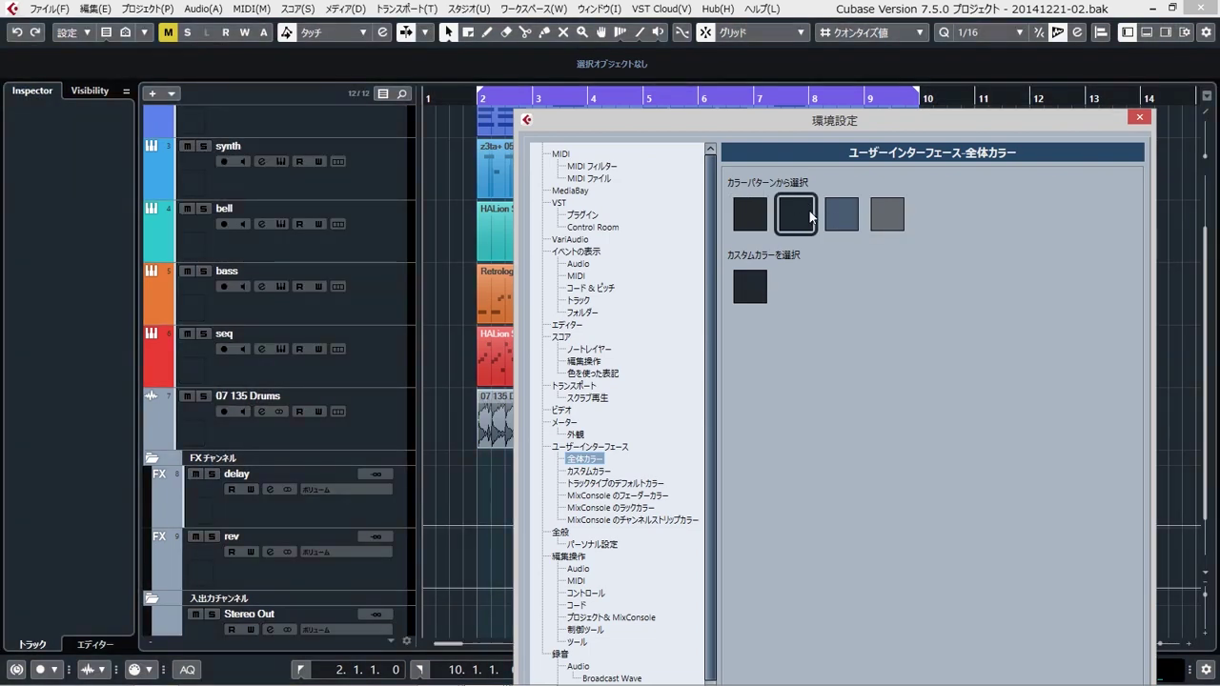
left_click(838, 218)
left_click(869, 215)
- Apply a custom overall interface color of H 339, S 9, V 42
left_click(761, 283)
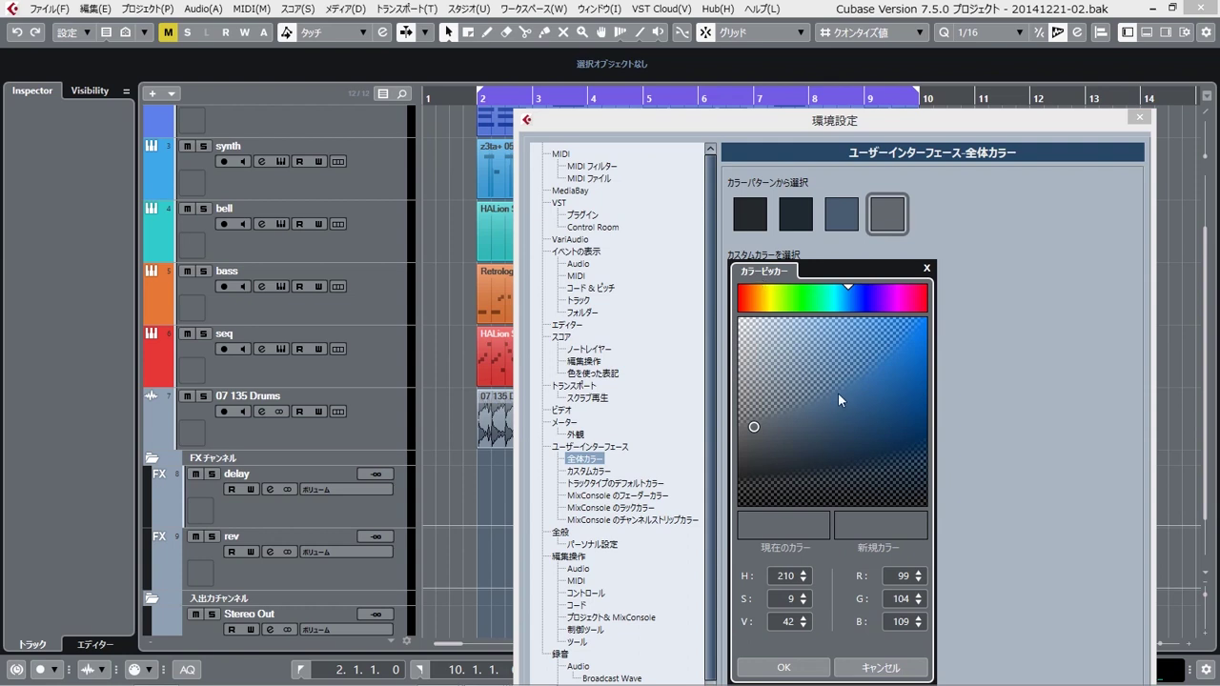
left_click(918, 299)
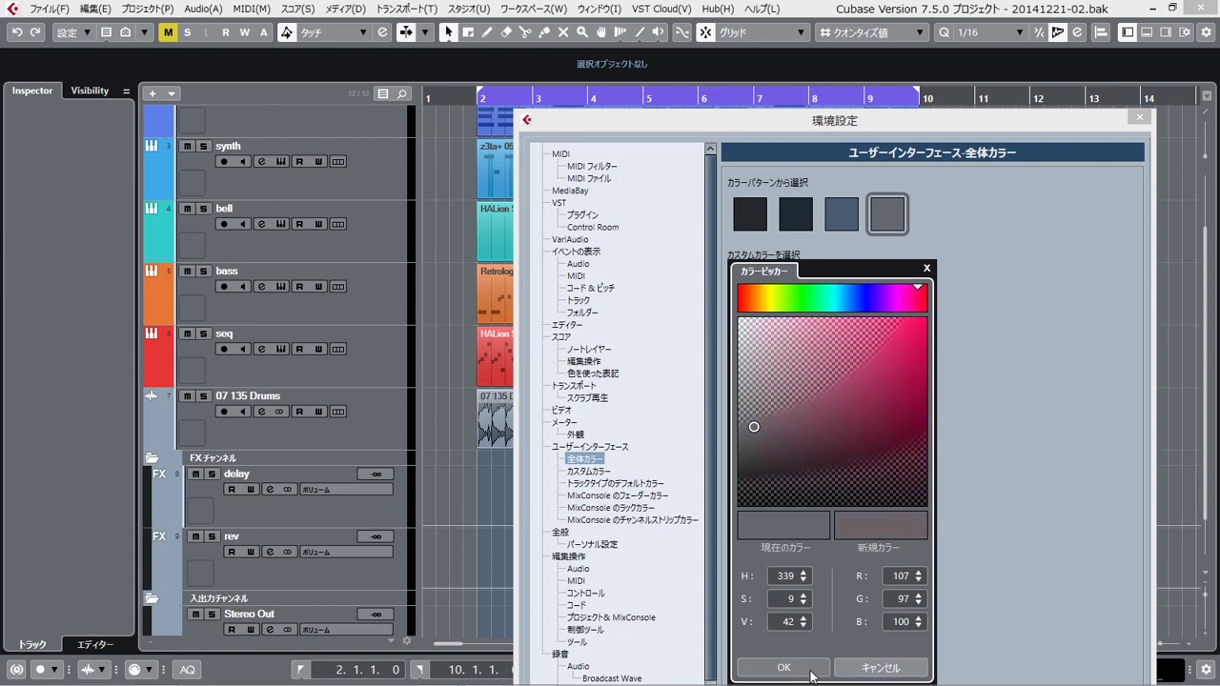
left_click(783, 667)
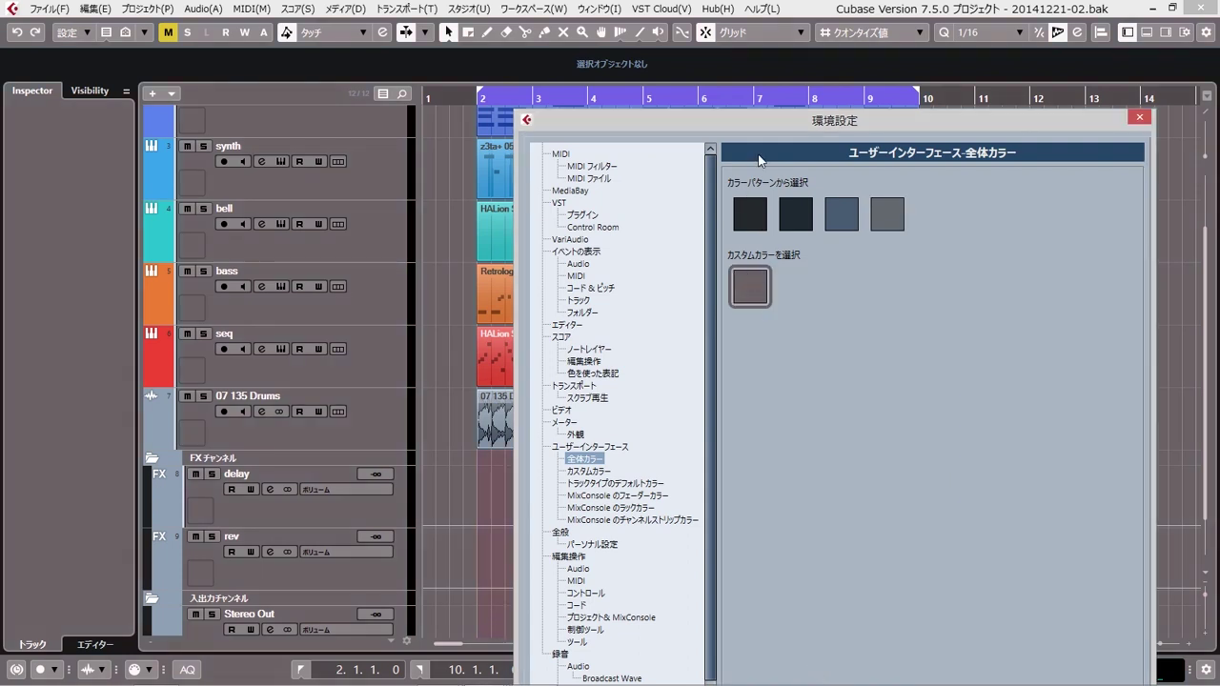
- Try a vivid pink custom color of H 339, S 98, V 88 and move the preferences dialog clear for the color picker
left_click(752, 272)
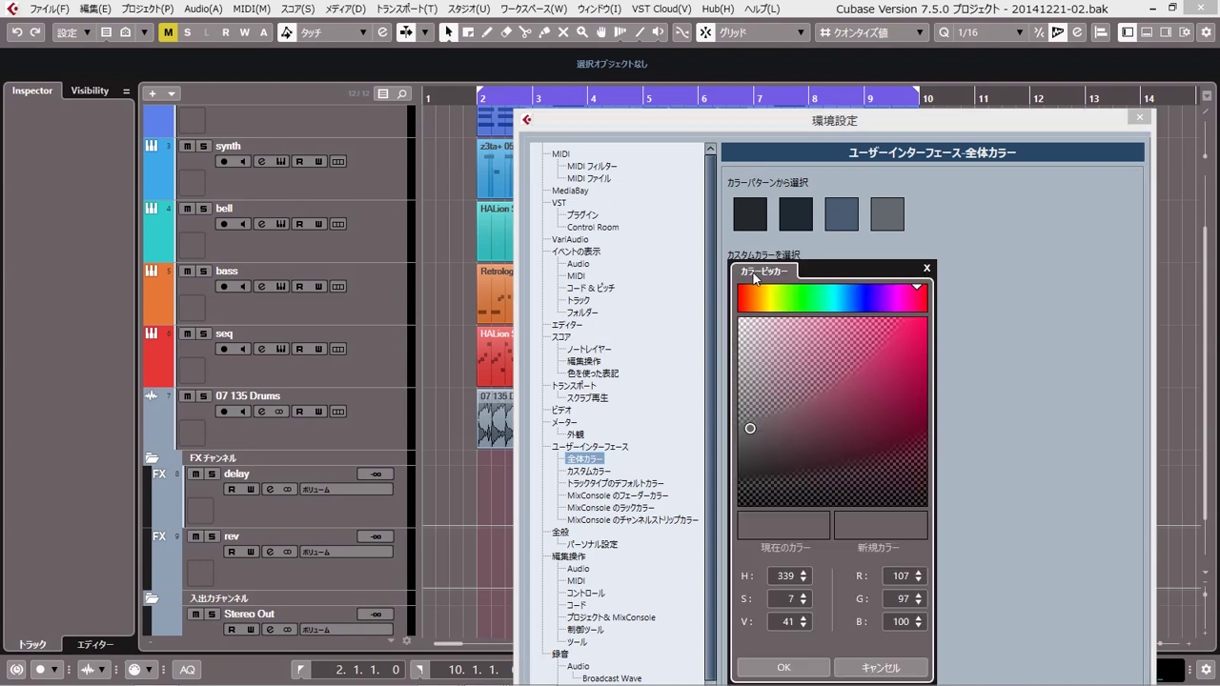
left_click(916, 351)
left_click_drag(925, 341, 922, 340)
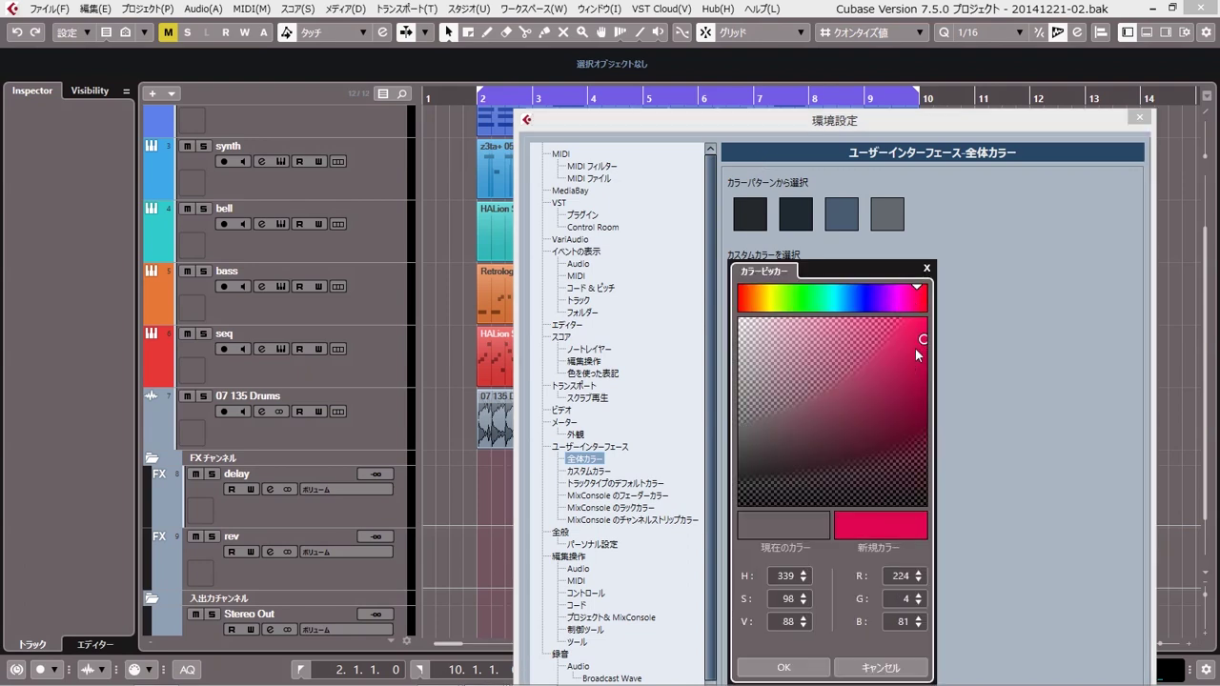
left_click(913, 121)
left_click_drag(913, 121, 951, 17)
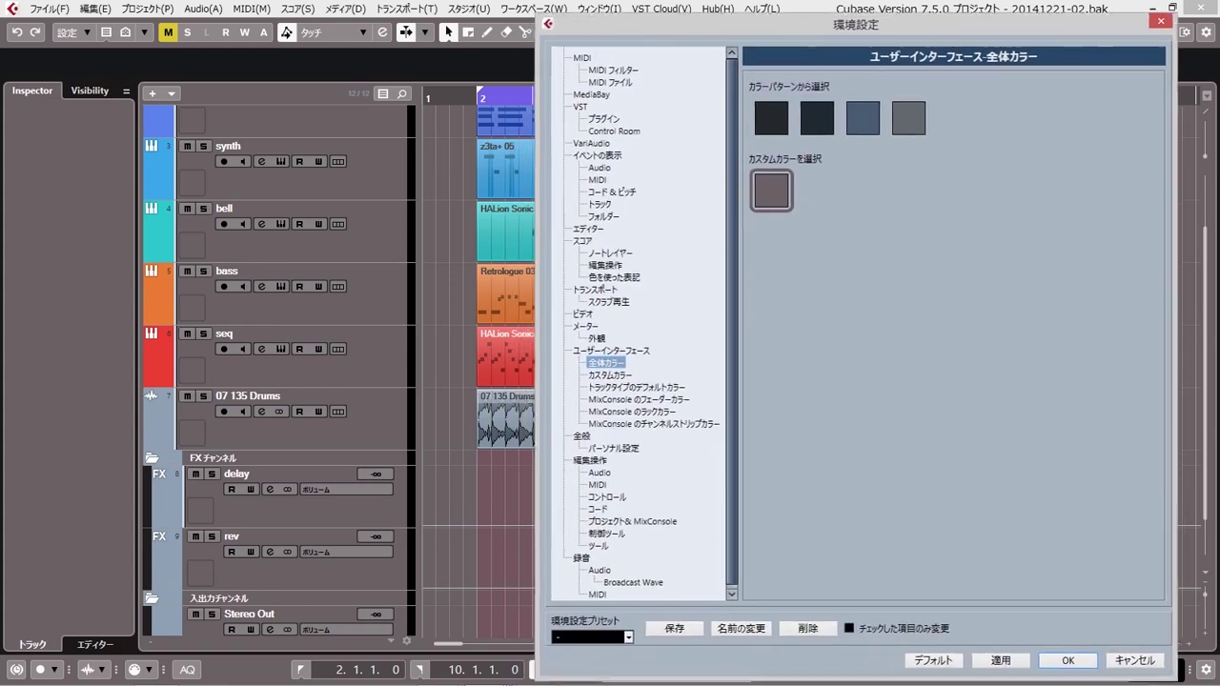
- Apply a bright red custom color to the whole interface
left_click(784, 176)
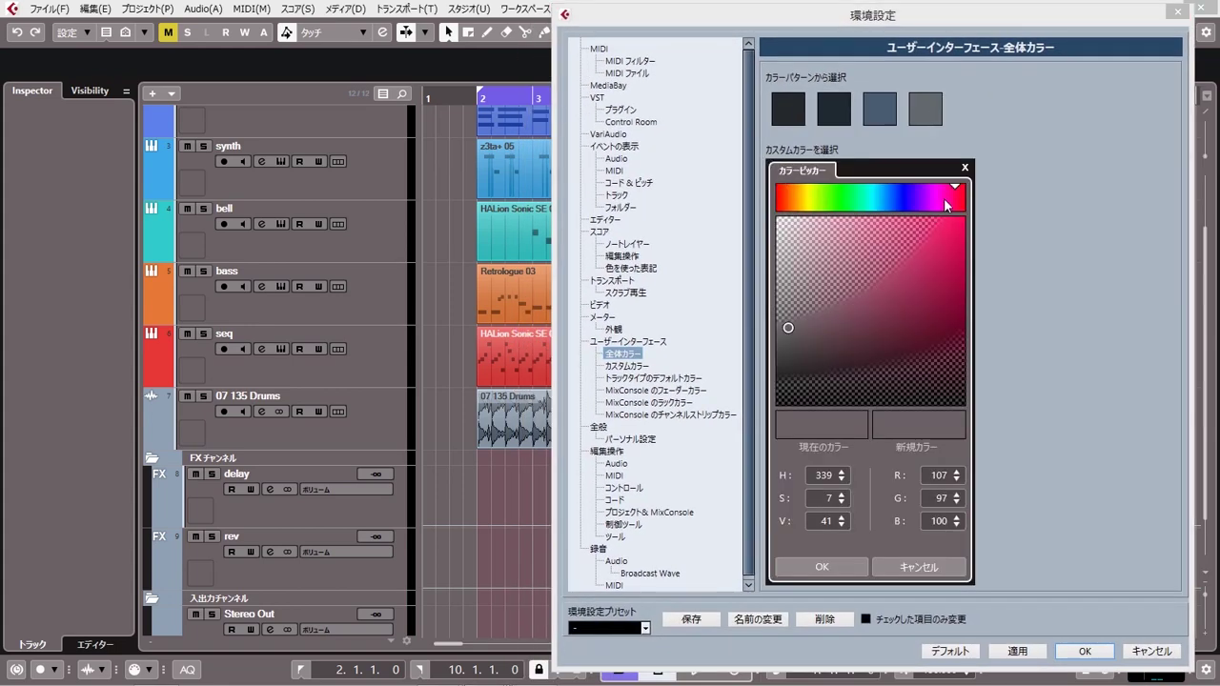
left_click(961, 228)
left_click(842, 568)
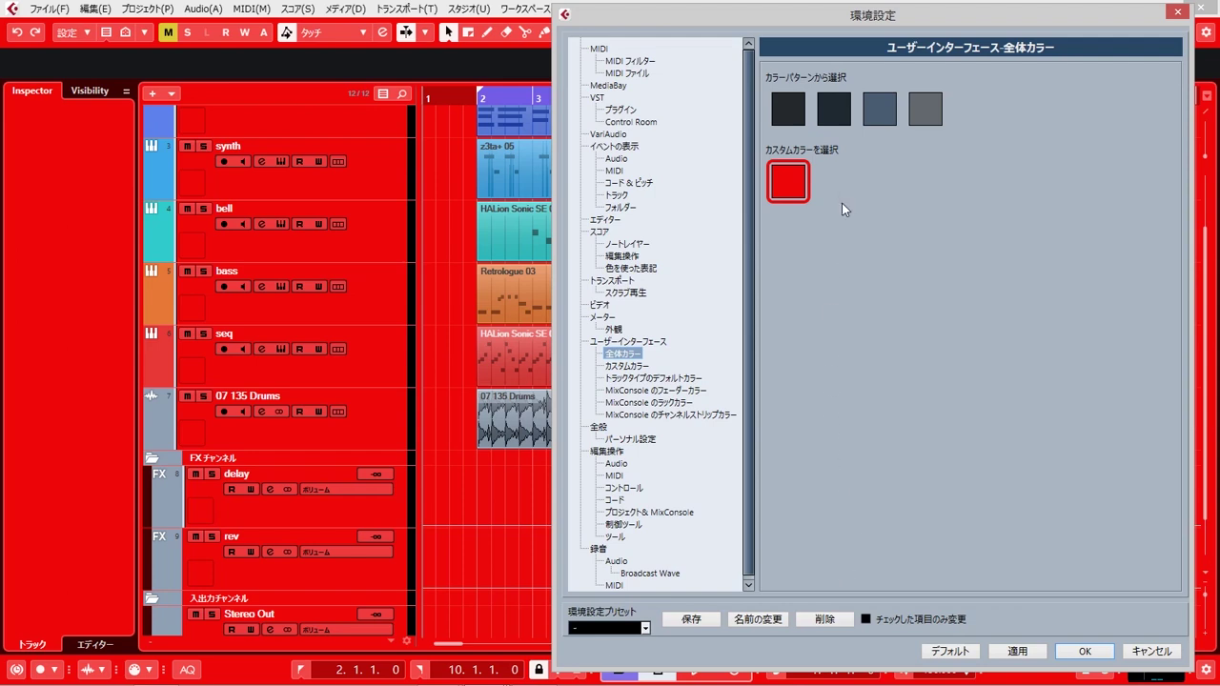
- Apply the second, dark navy color pattern and briefly view the custom color (カスタムカラー) settings
left_click(834, 110)
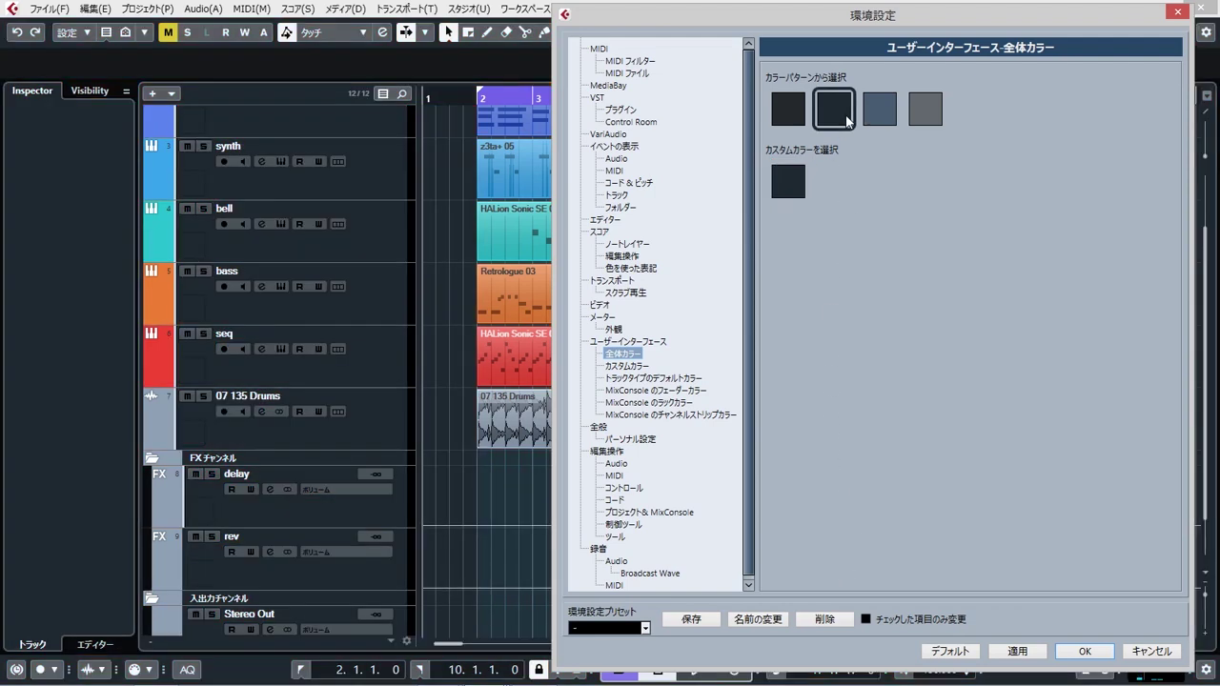
left_click(634, 368)
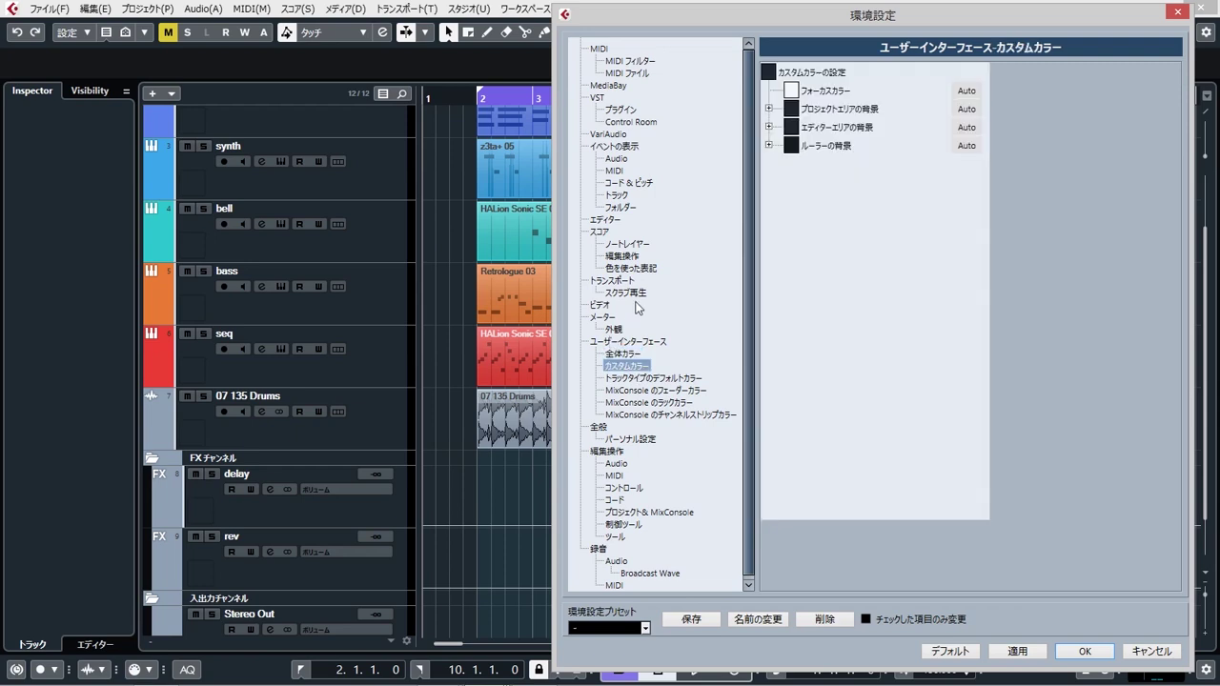
left_click(624, 354)
- Apply a blue custom overall color of H 200, S 57, V 55
left_click(792, 183)
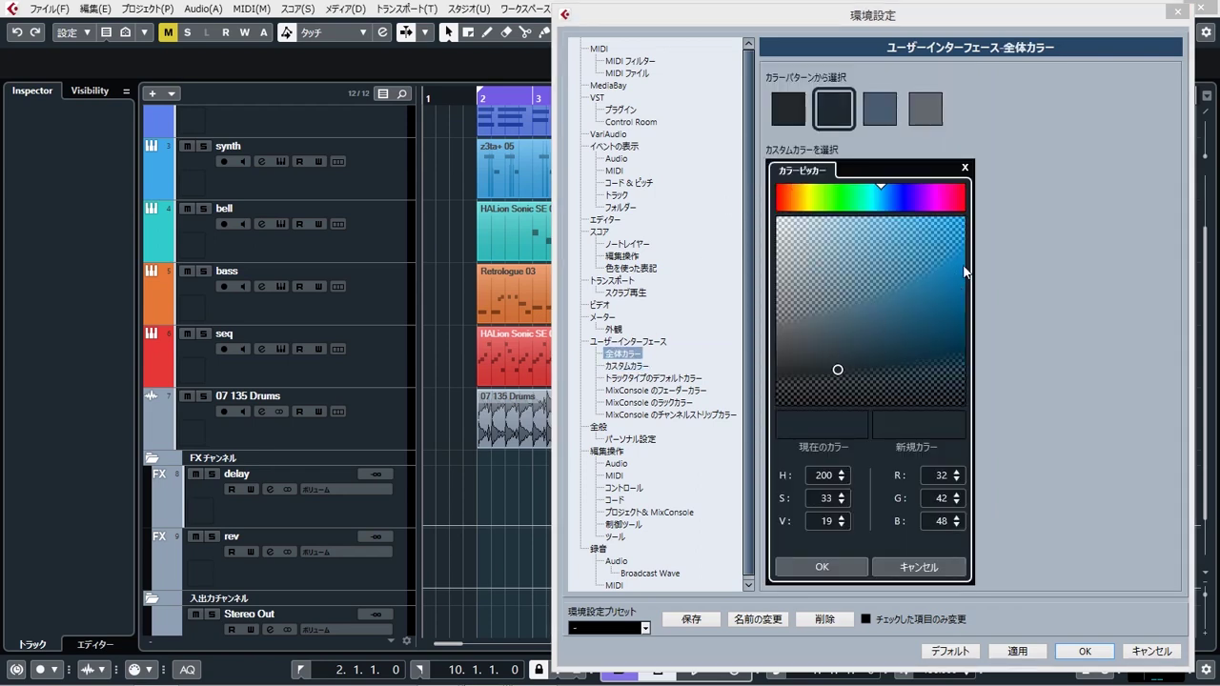
mouse_move(867, 318)
left_mouse_down()
mouse_move(842, 316)
mouse_move(883, 302)
left_mouse_up()
left_click(836, 562)
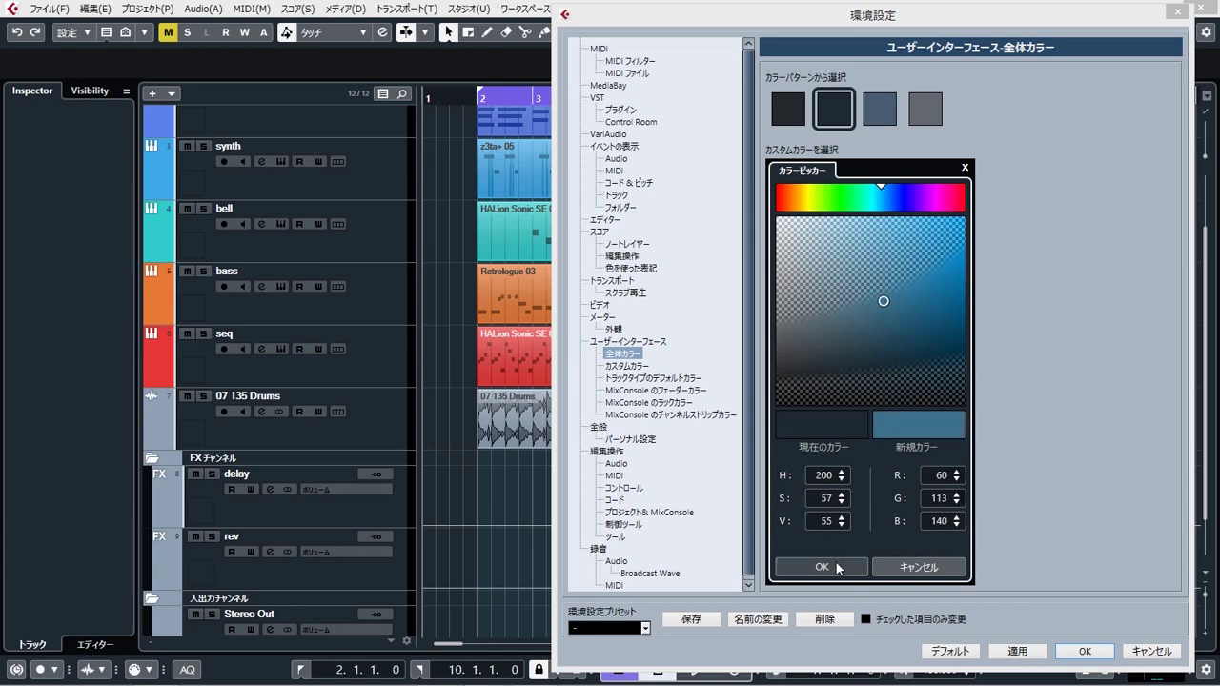
- Darken the custom overall color to H 199, S 59, V 41
left_click(787, 182)
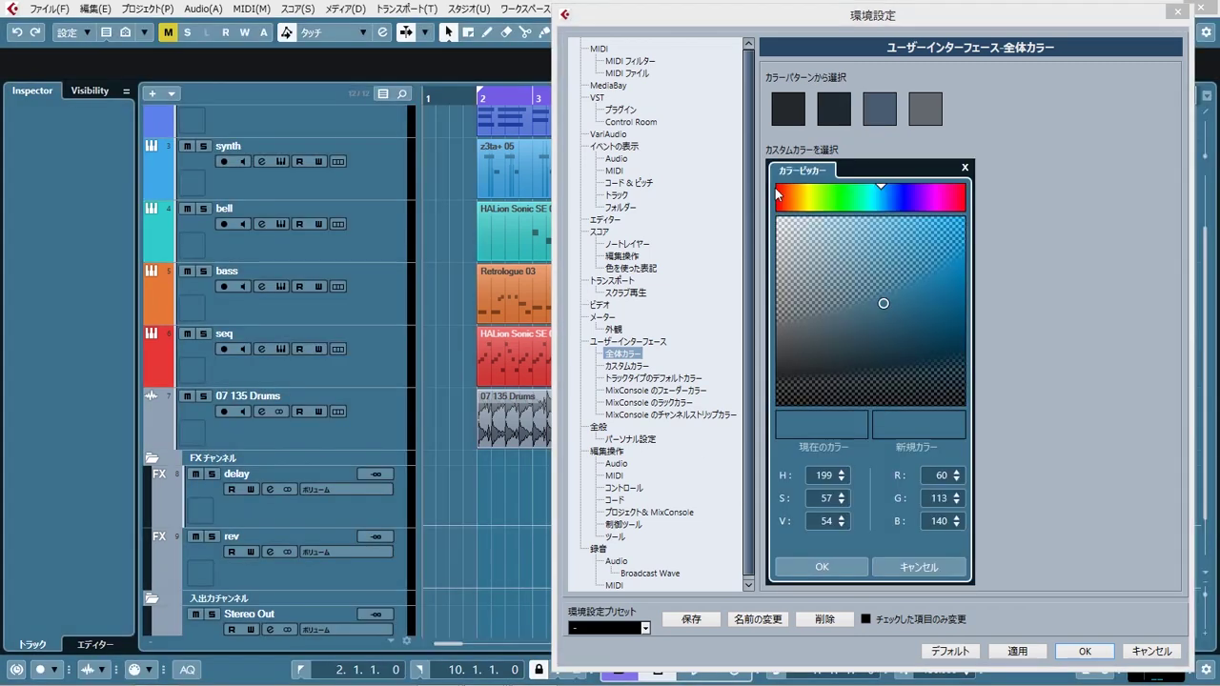
left_click(889, 328)
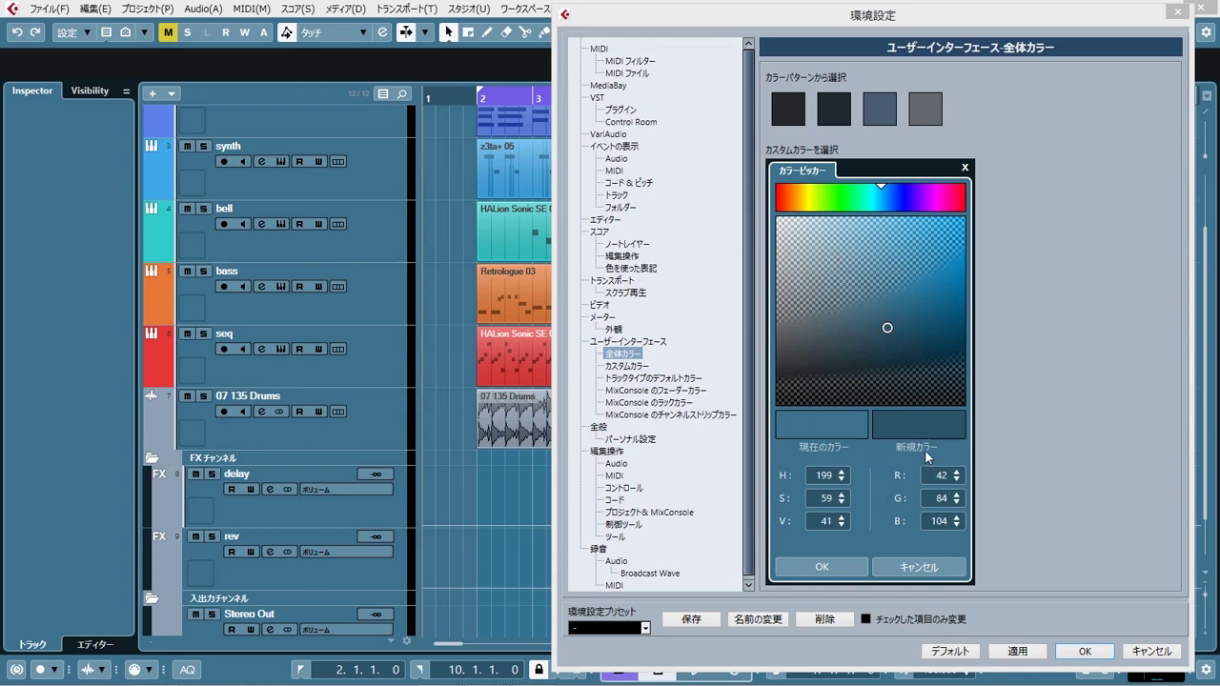
left_click(848, 566)
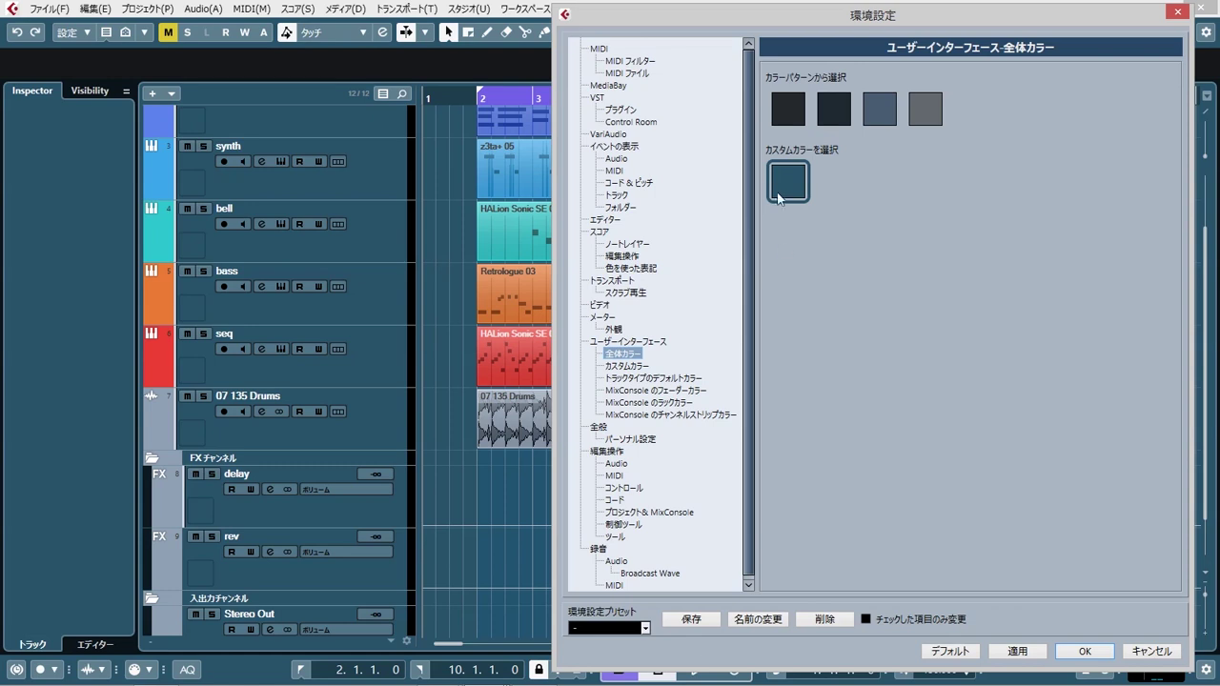
- Restore the first dark color pattern and bring up the default color settings for track types (トラックタイプのデフォルトカラー)
left_click(788, 124)
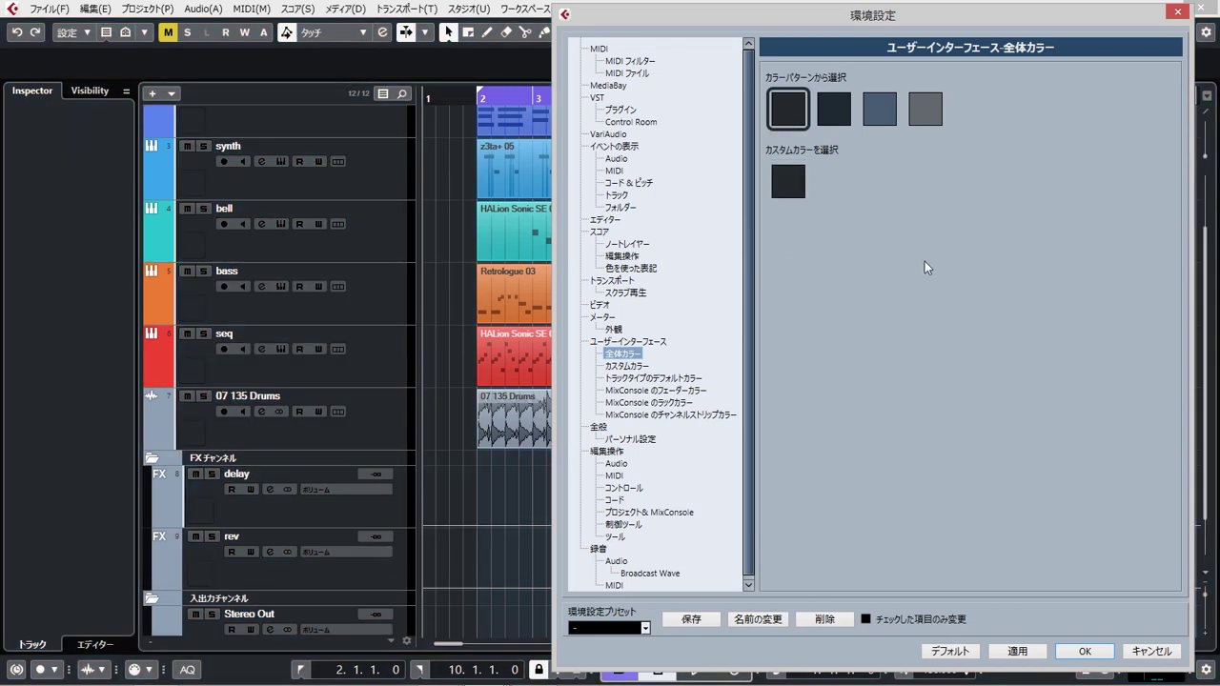
left_click(626, 366)
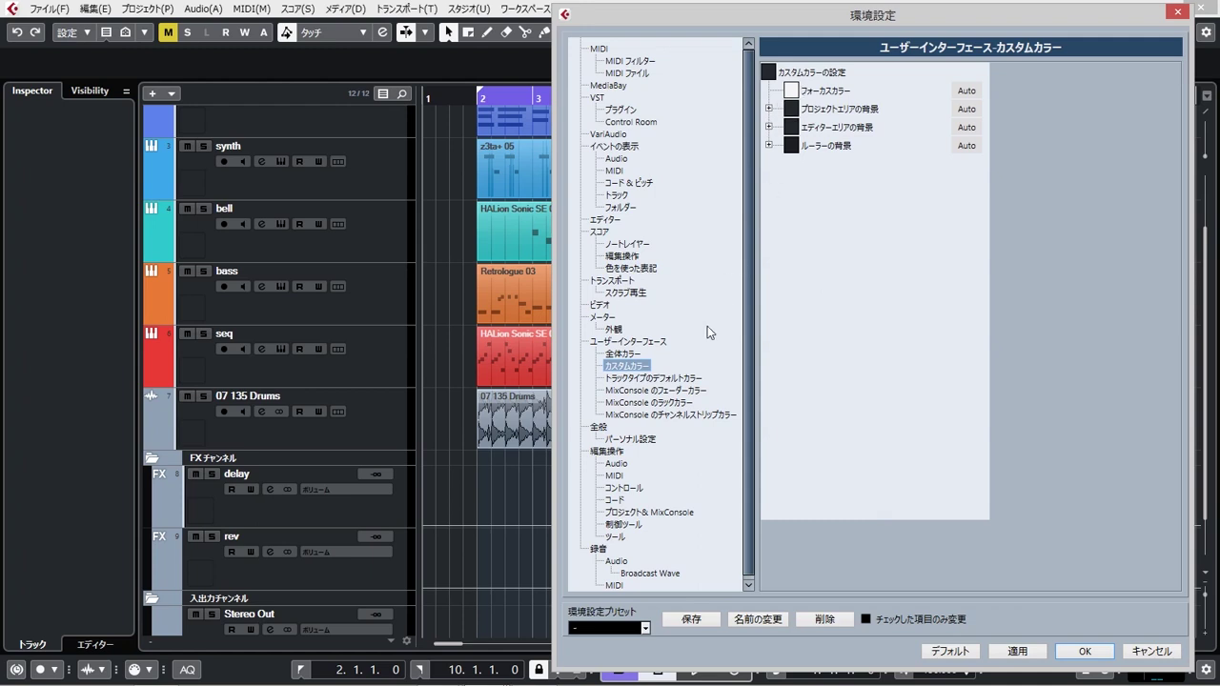
left_click(658, 379)
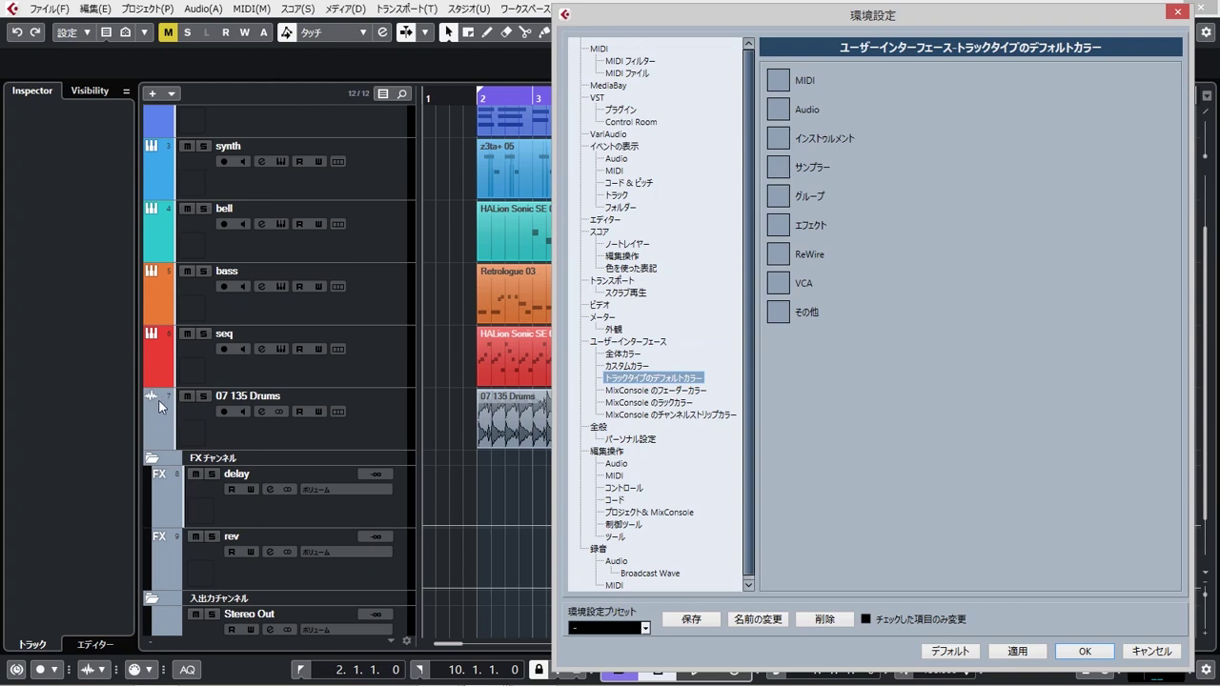
- Set the default color of Audio tracks to bright green, H 115, S 98, V 88
left_click(782, 112)
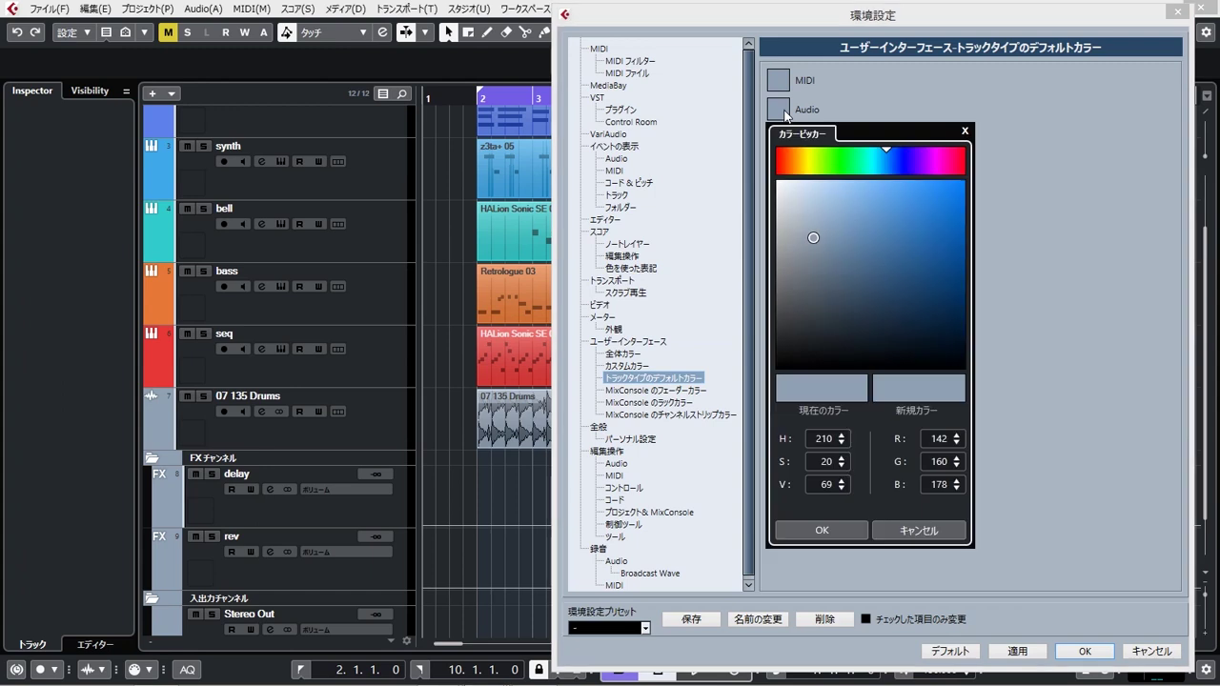
left_click_drag(959, 169, 764, 164)
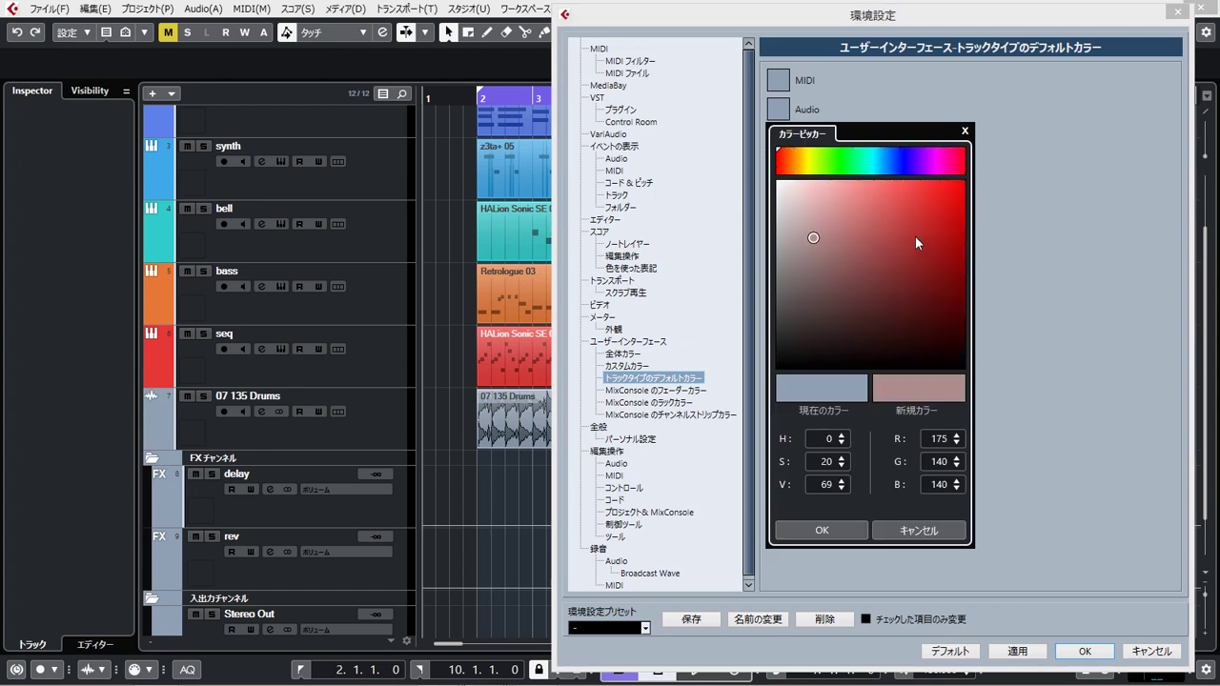
left_click(831, 164)
left_click(835, 171)
left_click_drag(911, 193, 961, 202)
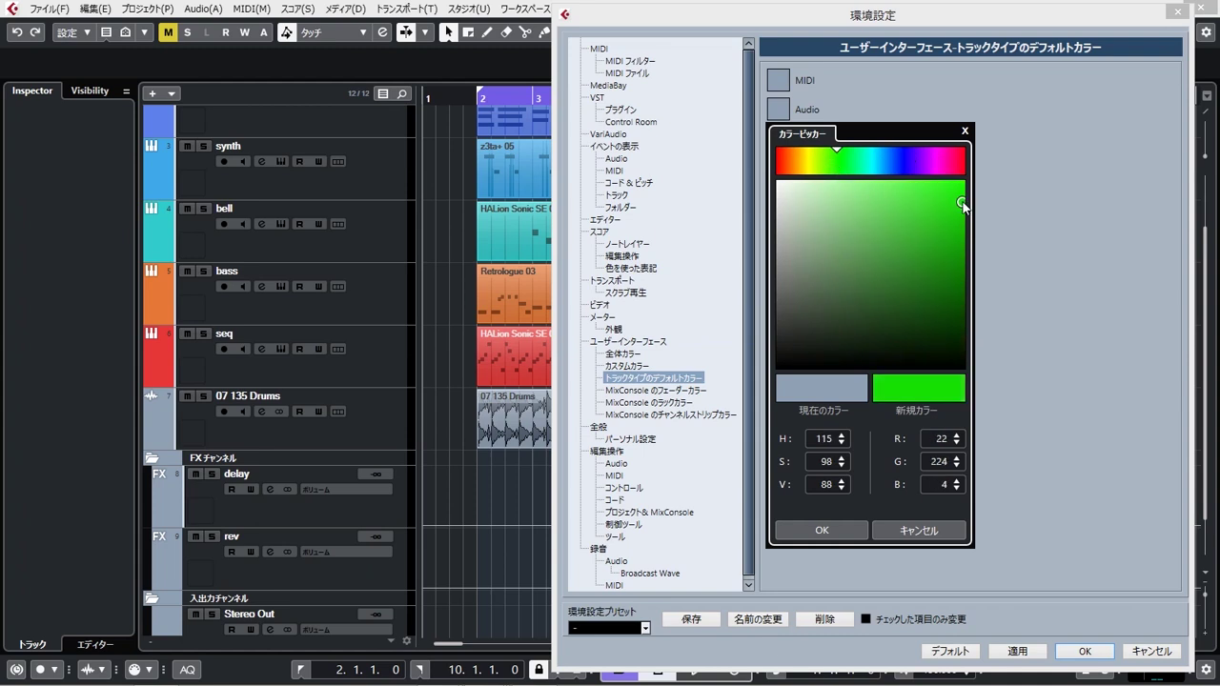
left_click(848, 527)
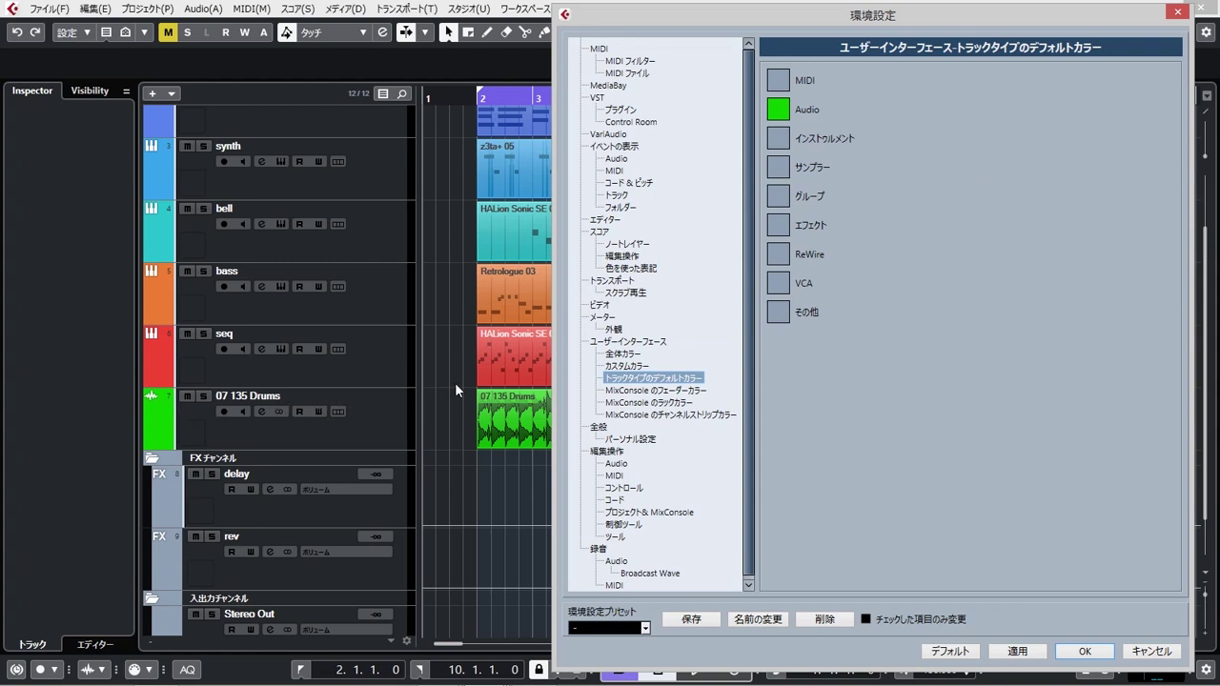
left_click(780, 112)
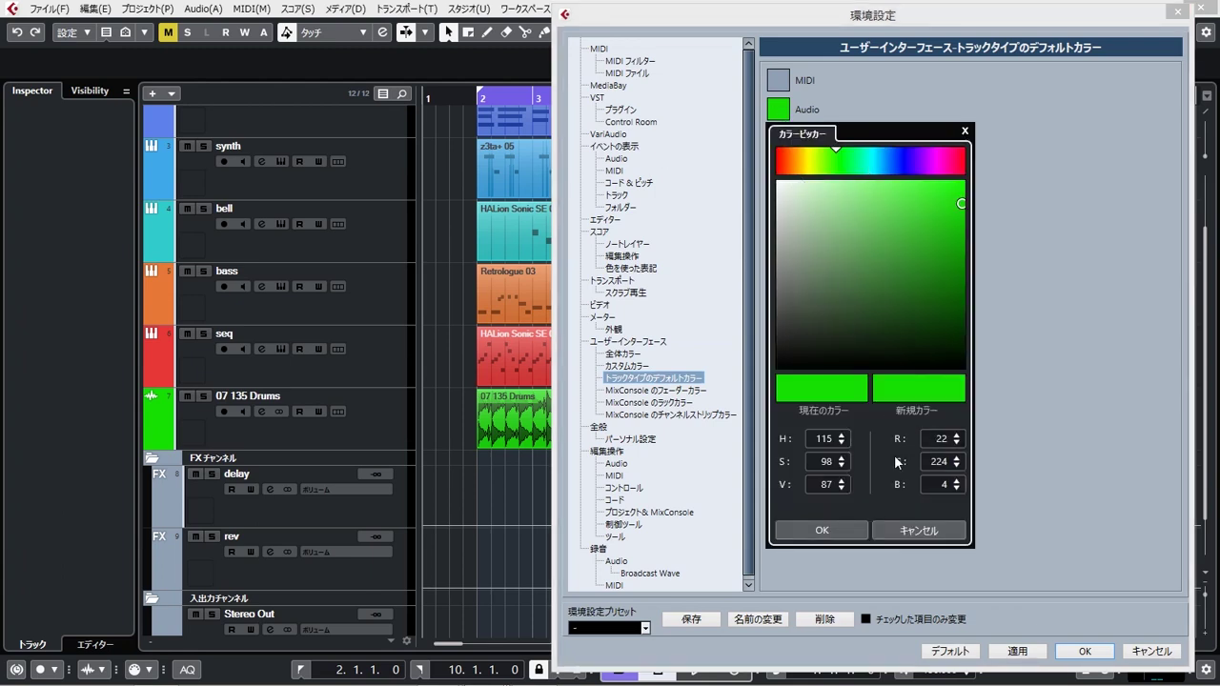
left_click(919, 531)
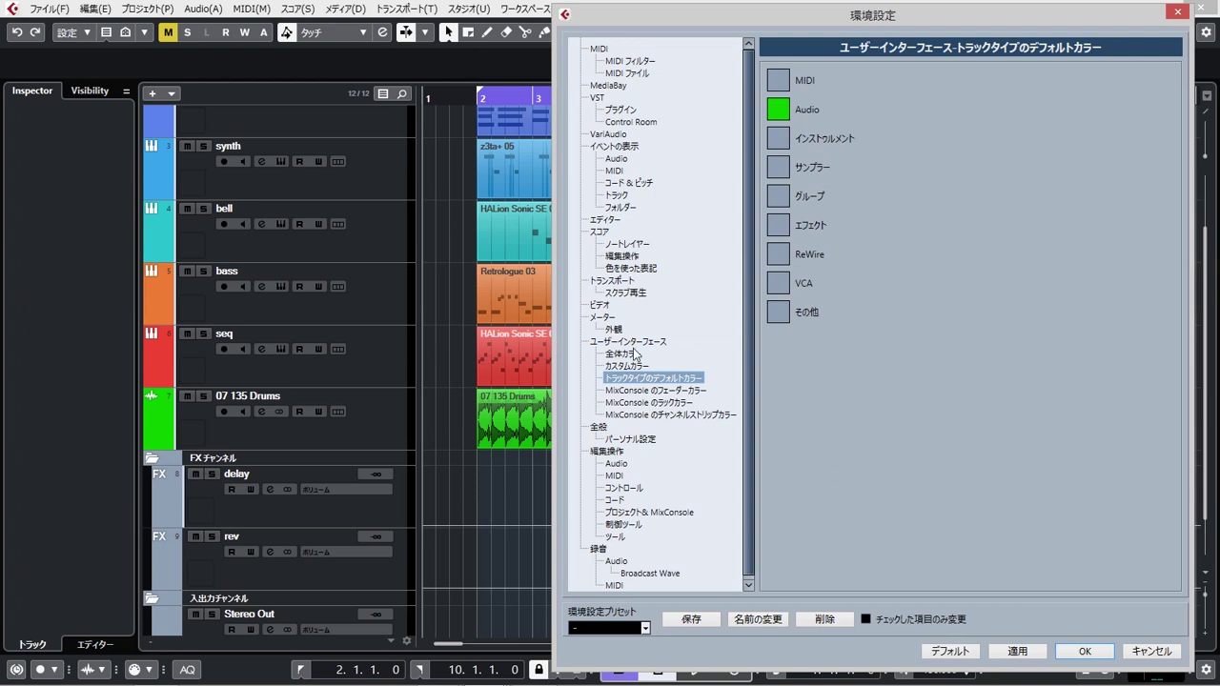
- Look through the MixConsole fader color and rack color settings, then close the preferences without confirming
left_click(649, 393)
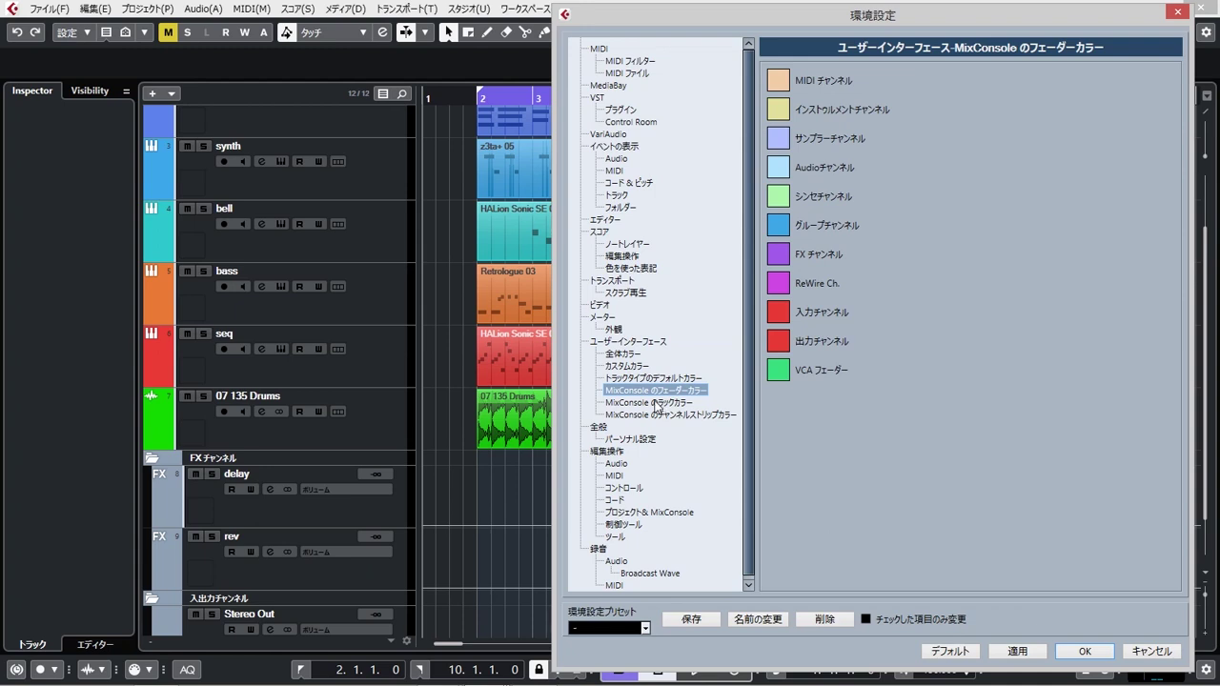
left_click(656, 404)
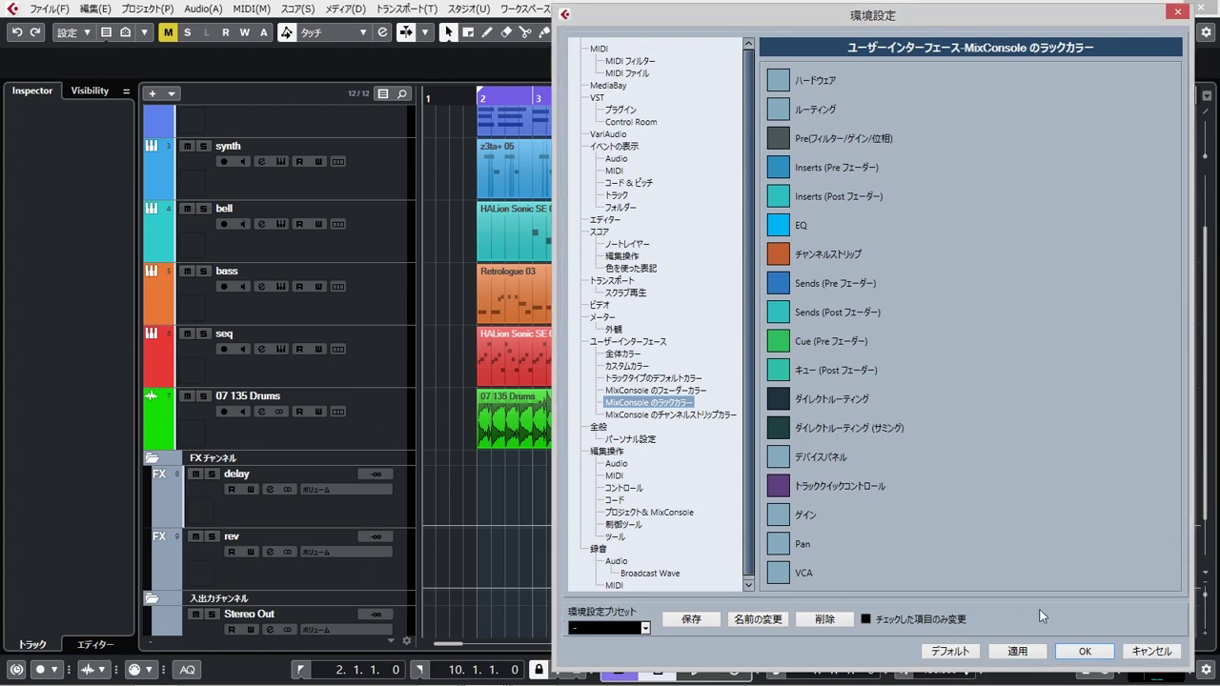
left_click(1154, 652)
- Show the MixConsole and reopen the preferences over it at the rack color settings
key("F3")
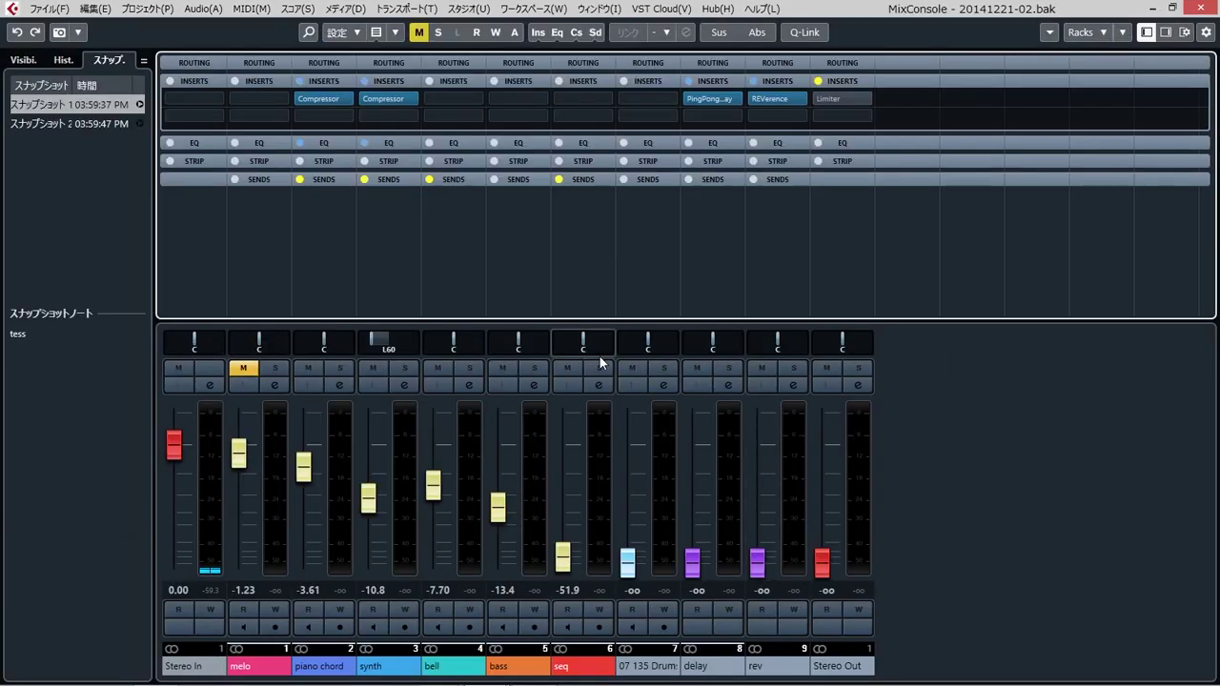
left_click(97, 9)
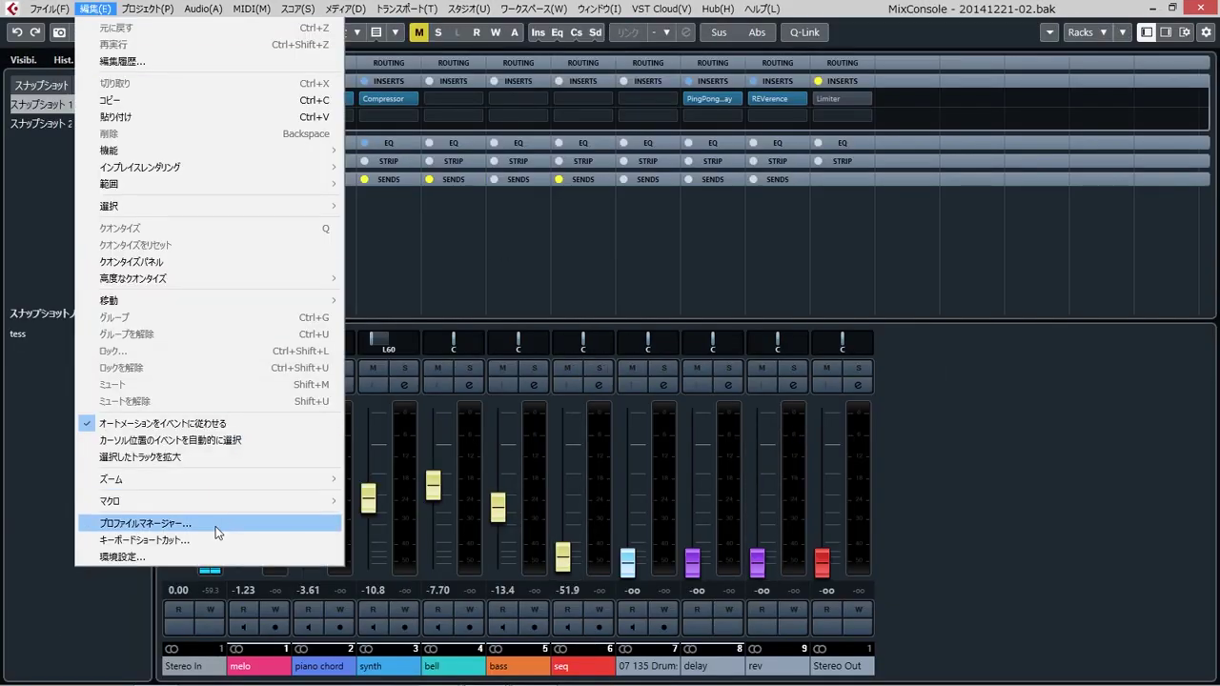
left_click(217, 557)
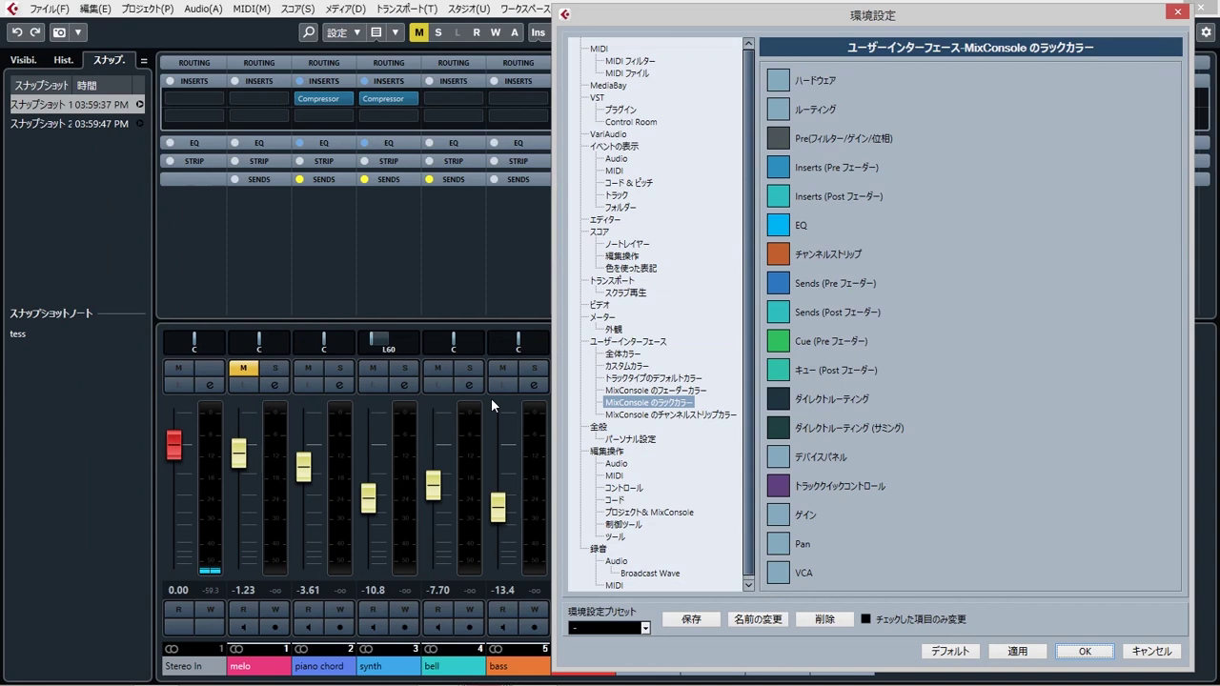
- Set the MixConsole fader color of Audio channels to light pink and move the preferences aside to uncover the mixer channels
left_click(678, 391)
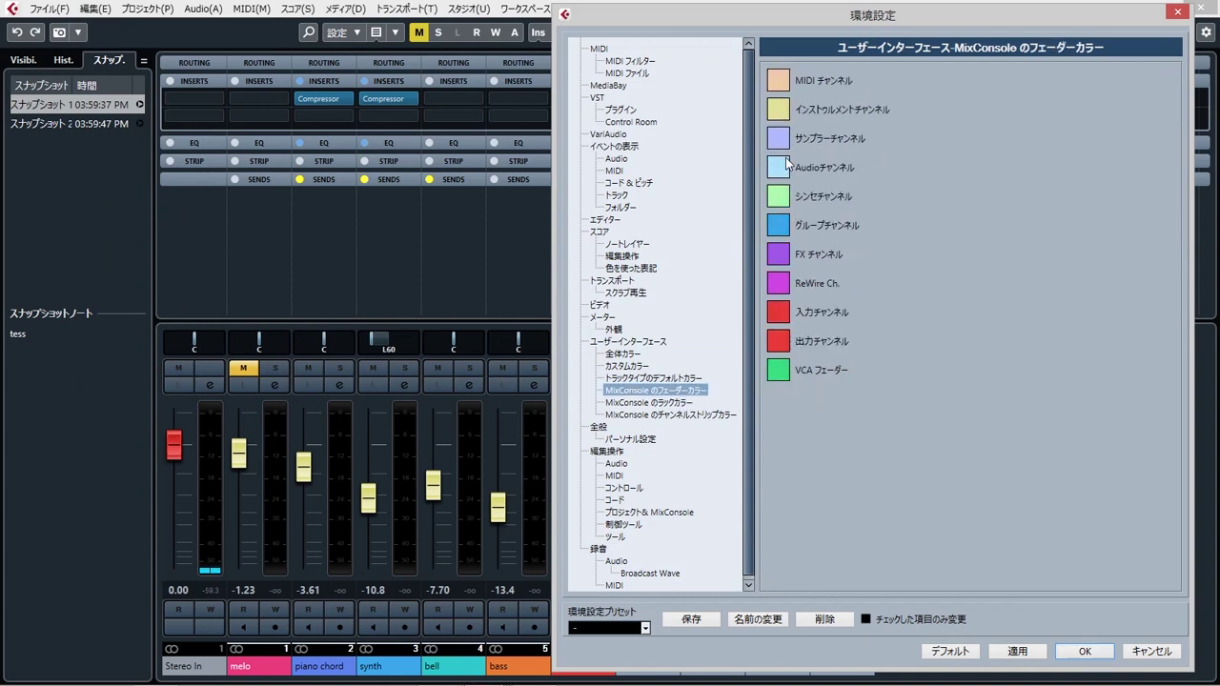
left_click(780, 169)
left_click_drag(953, 226, 970, 228)
left_click(826, 588)
left_click_drag(839, 15, 1111, 21)
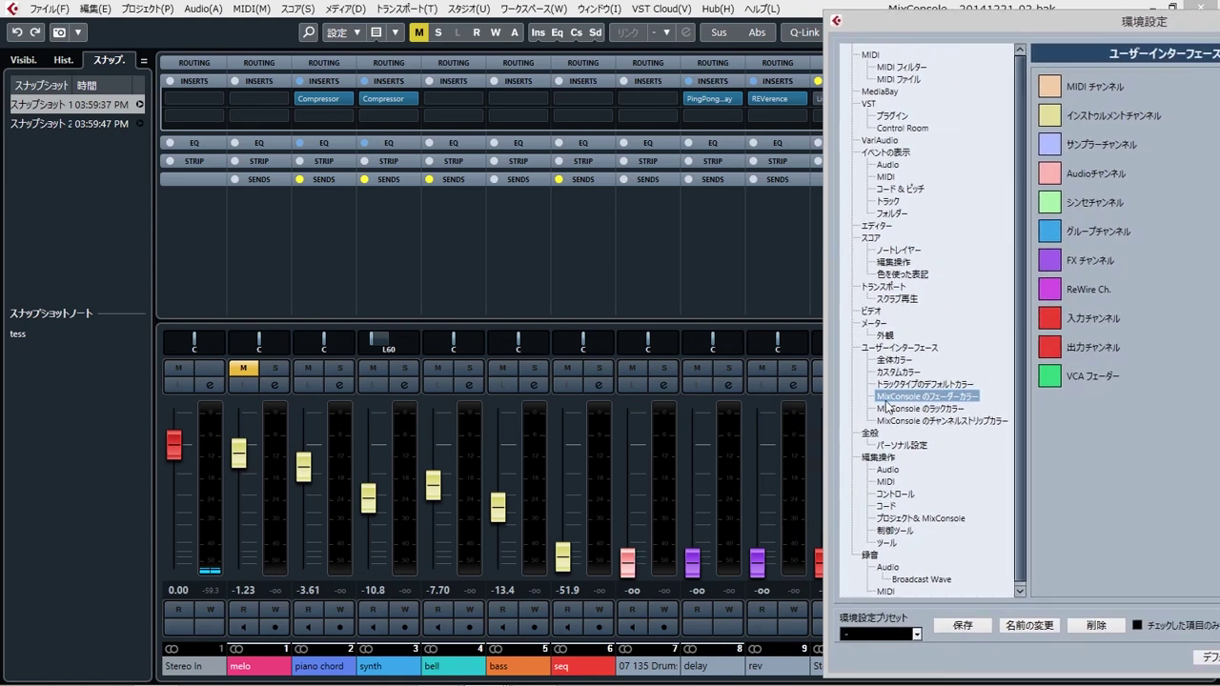
- Set the MixConsole rack color of Inserts (Pre フェーダー) to bright red and bring up the channel strip color settings
left_click(921, 411)
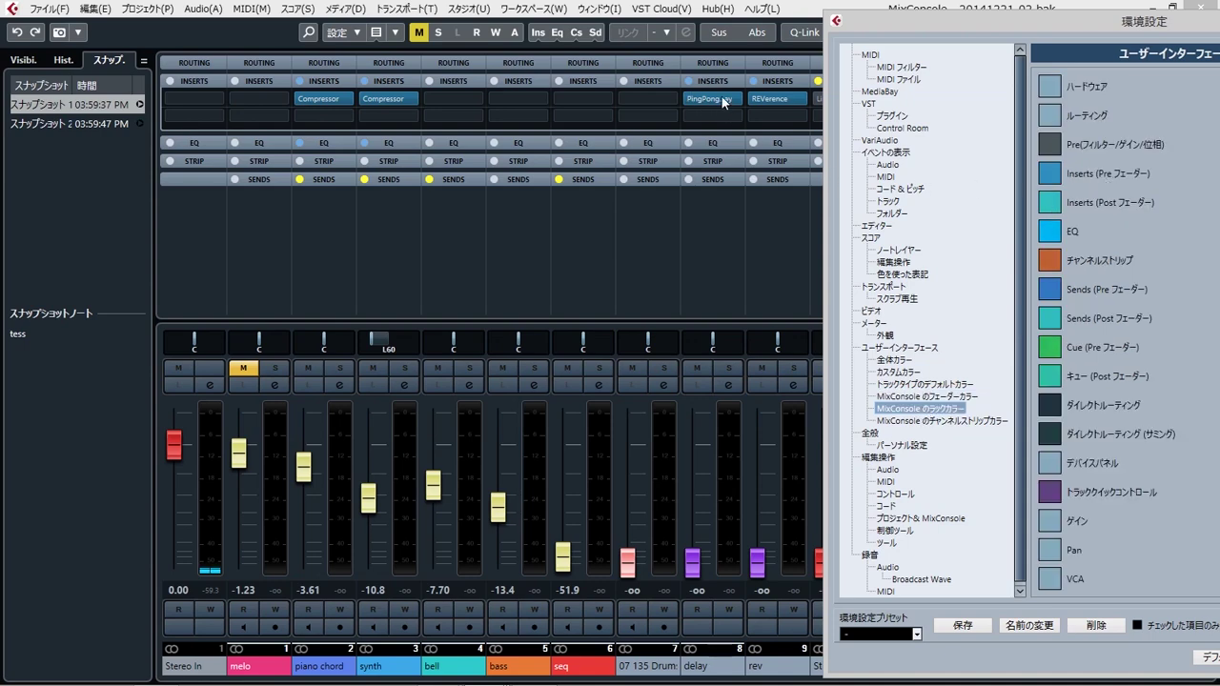
left_click(1062, 181)
left_click(1203, 225)
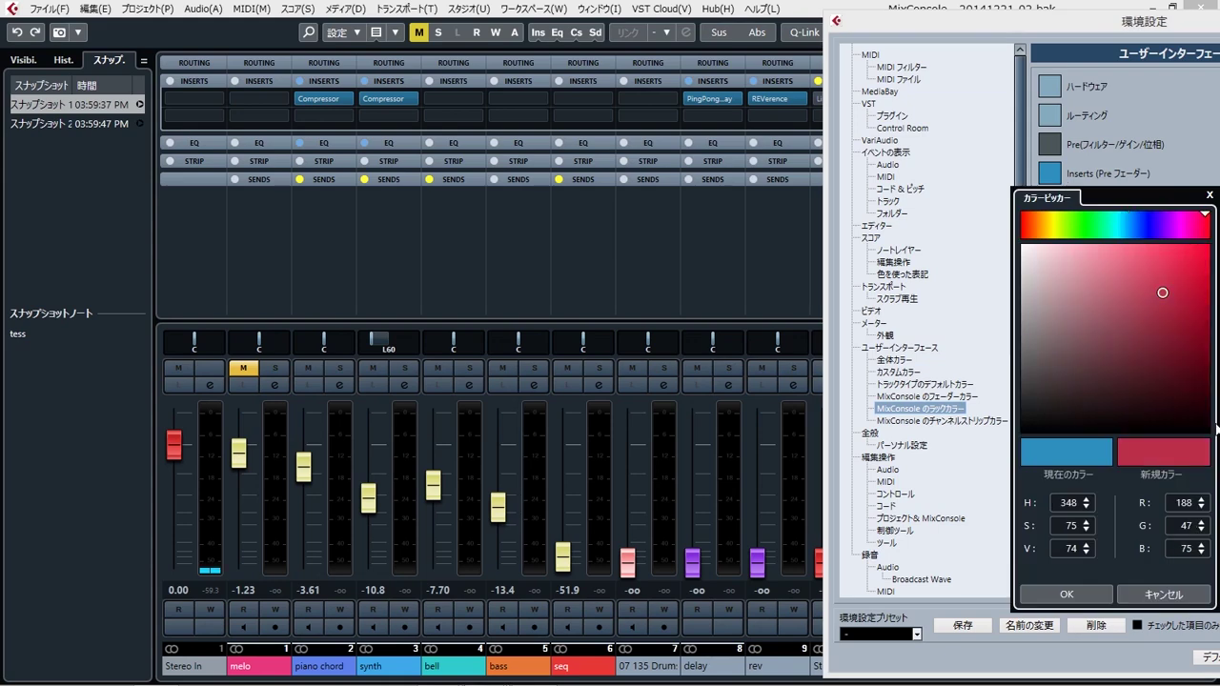
left_click(1209, 225)
left_click(1068, 594)
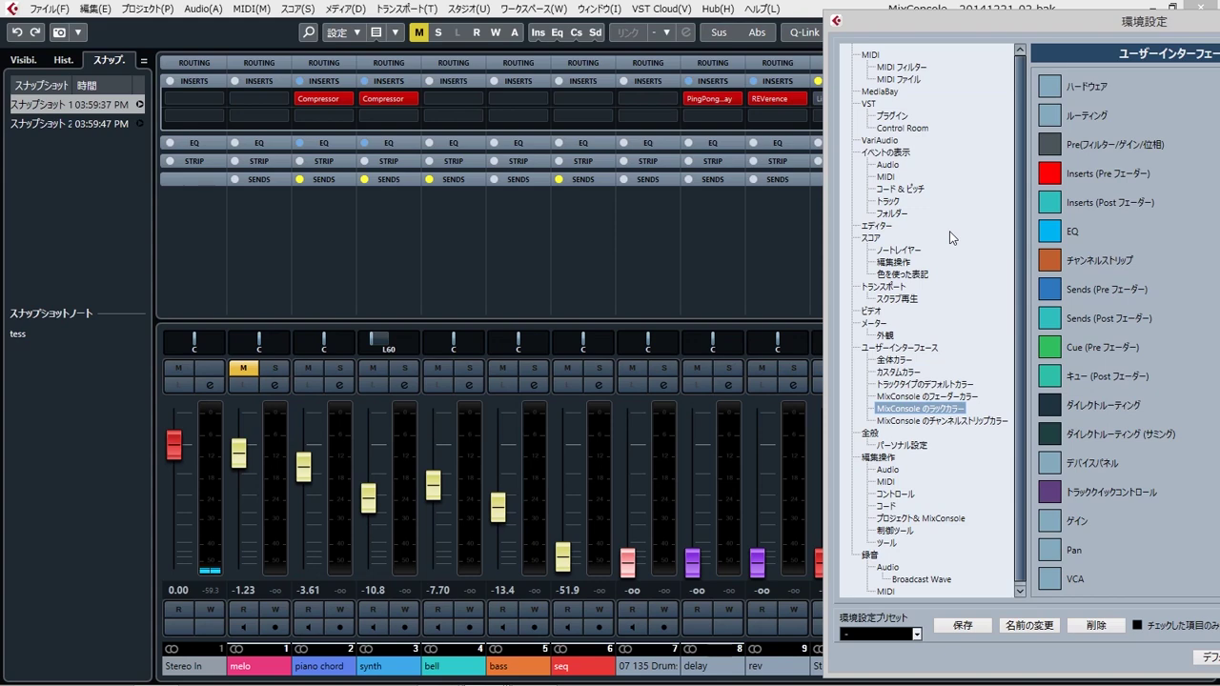
left_click(930, 422)
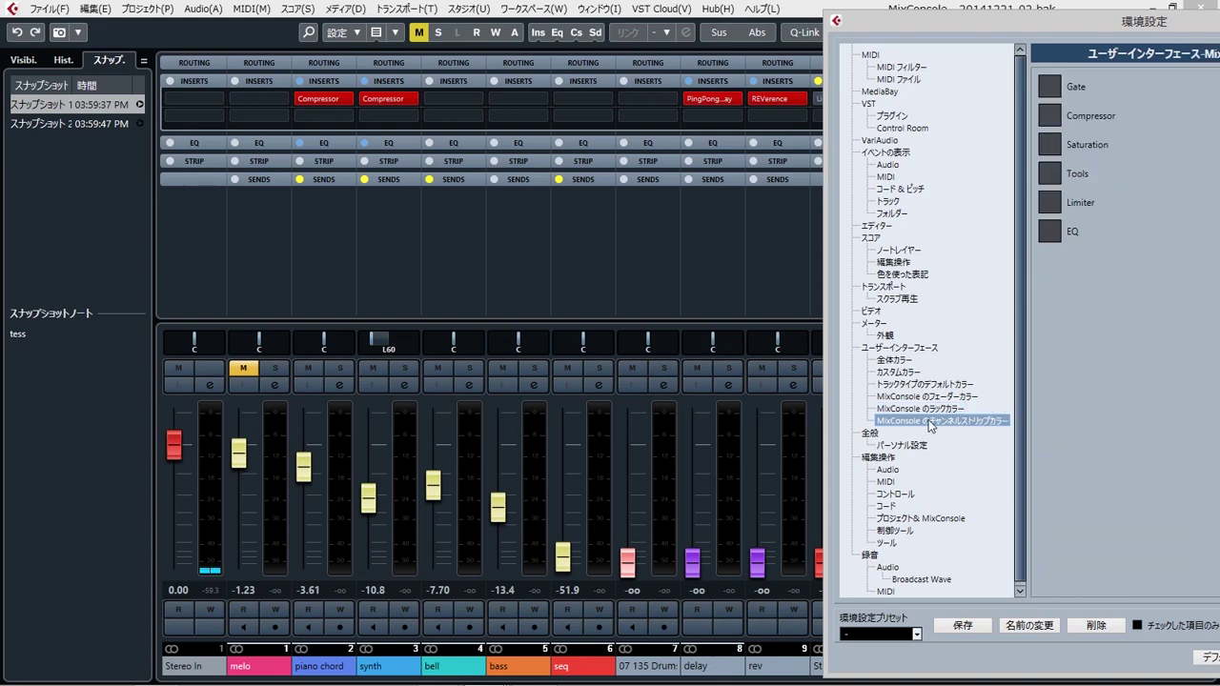